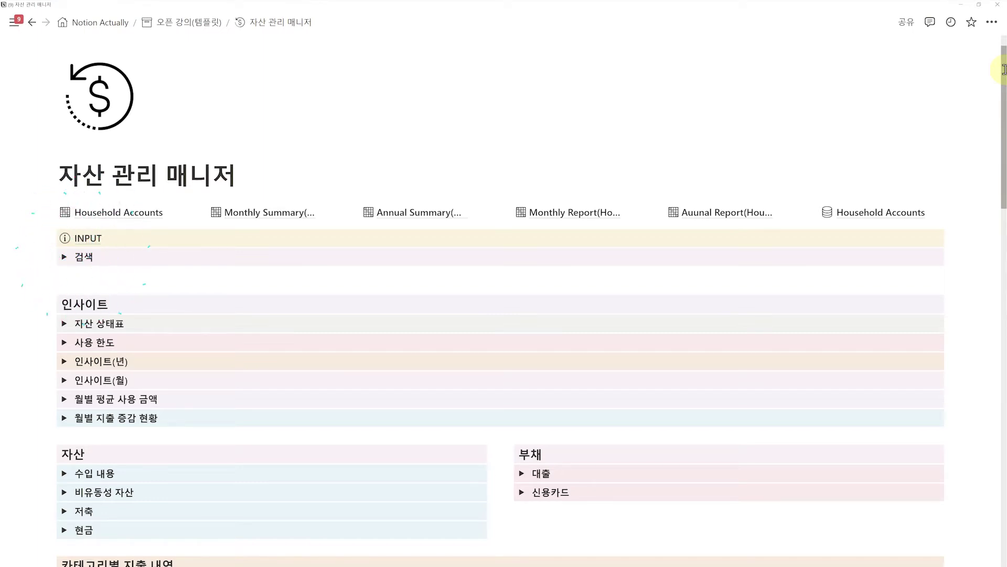
- Examine the sections of the 자산 관리 매니저 dashboard and the contents of its Household Accounts database
drag(1004, 69, 1005, 141)
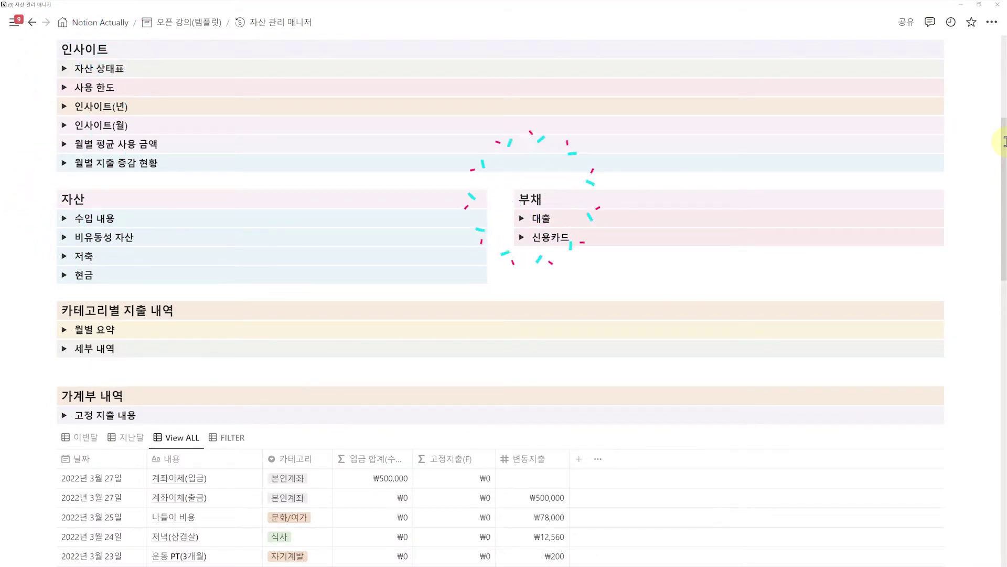
drag(1004, 142, 1004, 237)
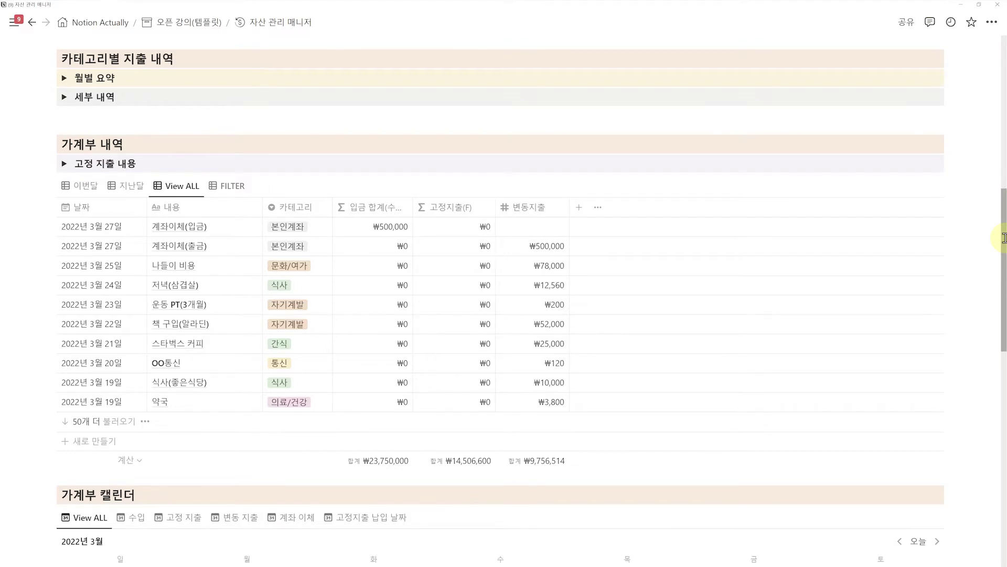
drag(1004, 238, 1004, 362)
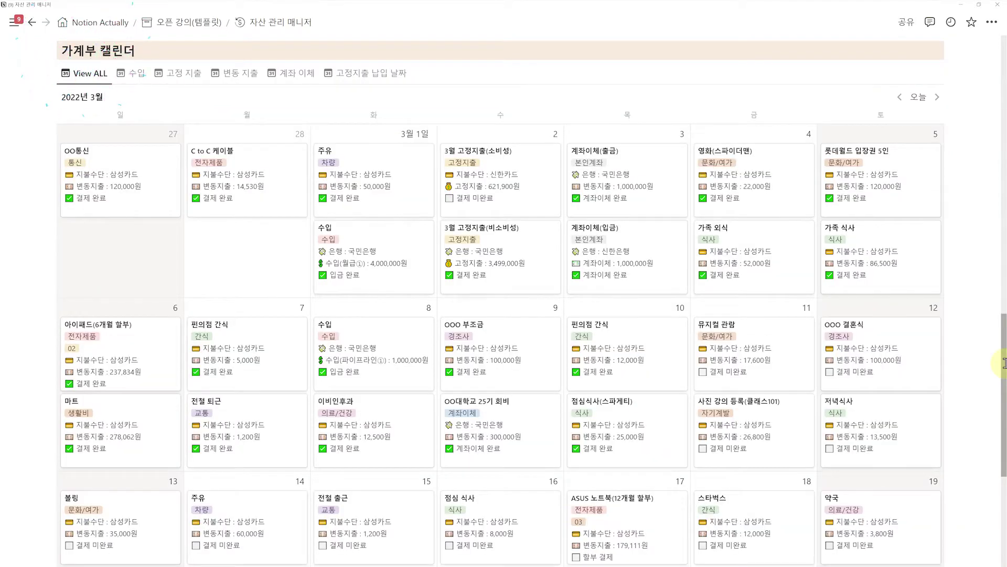
drag(1004, 362, 967, 59)
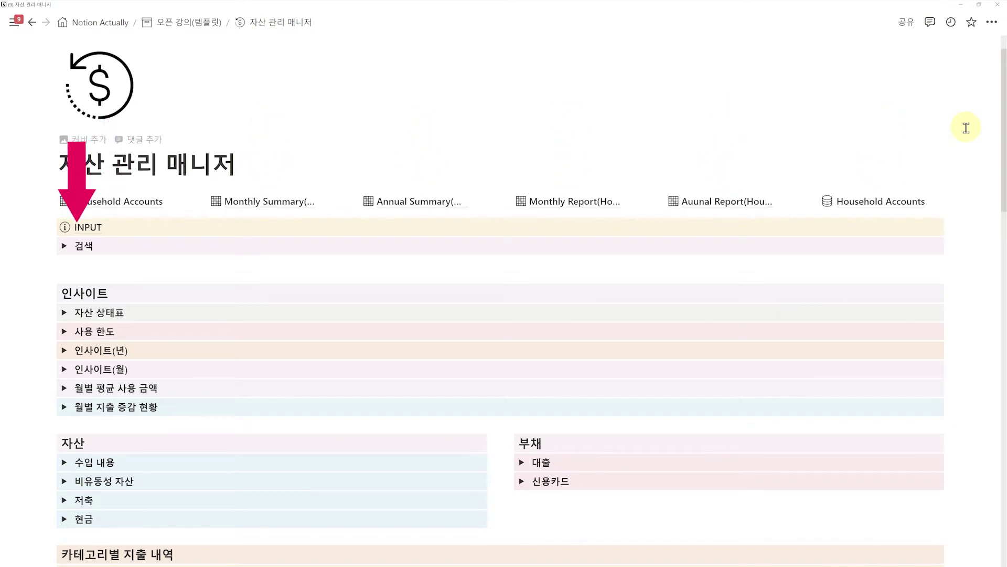
click(879, 201)
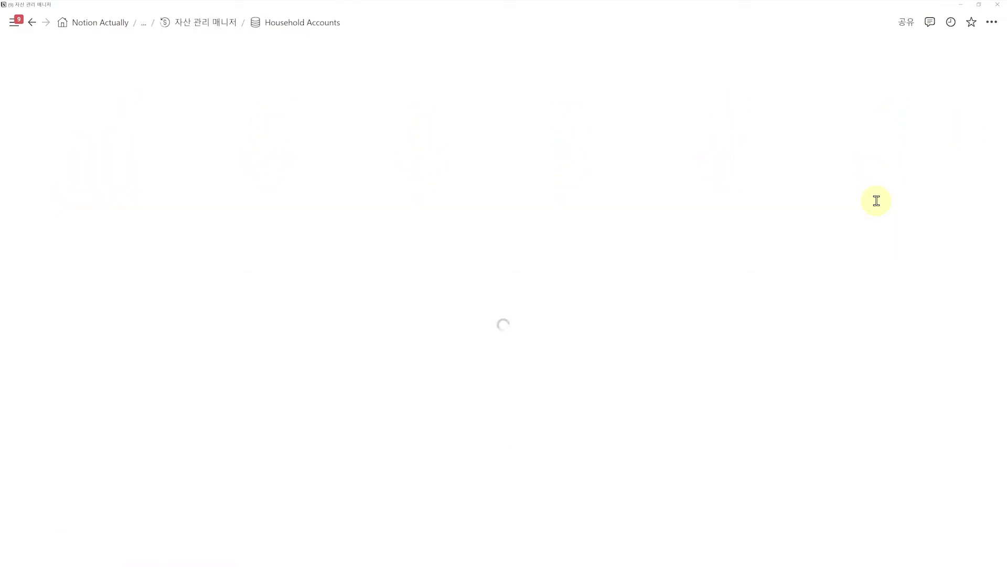
drag(1002, 80, 984, 504)
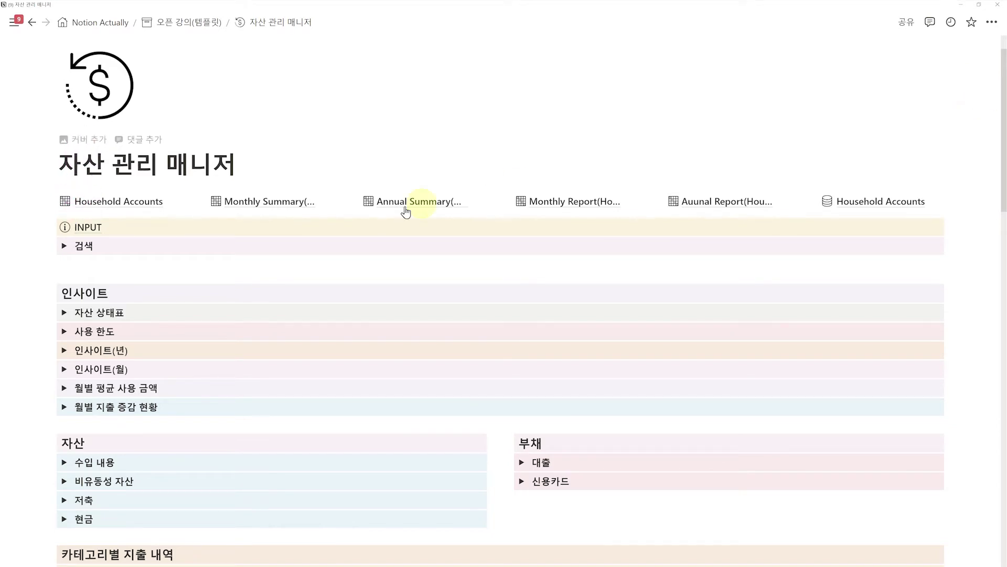
- On the INPUT page, add a Household Accounts record titled ★수입 in the 수입 section
click(89, 229)
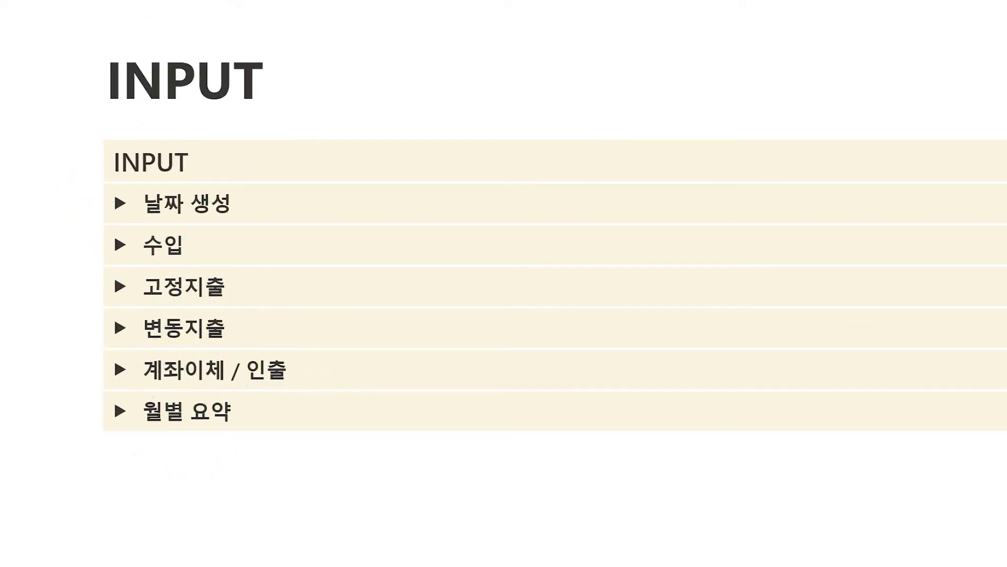
click(120, 244)
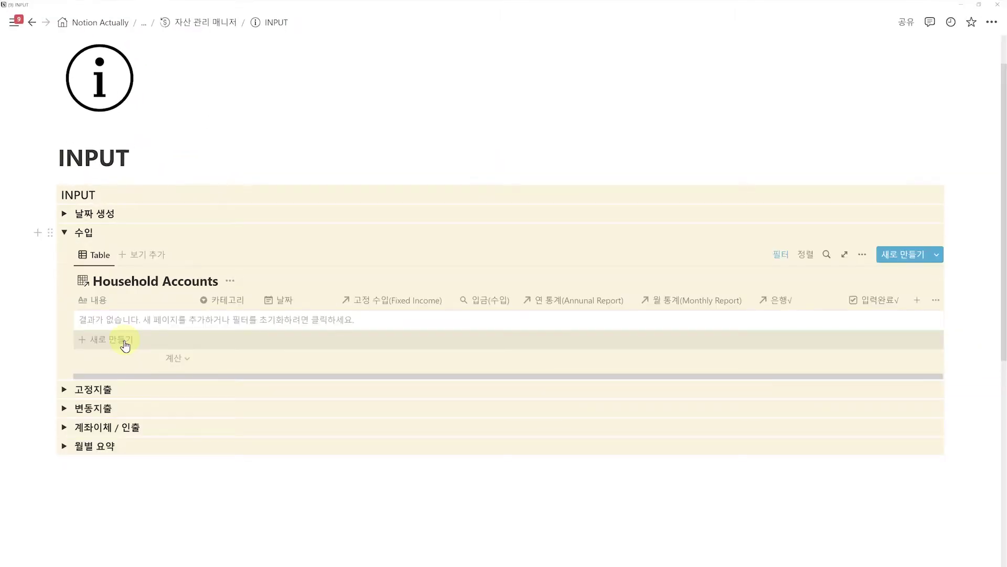
click(125, 346)
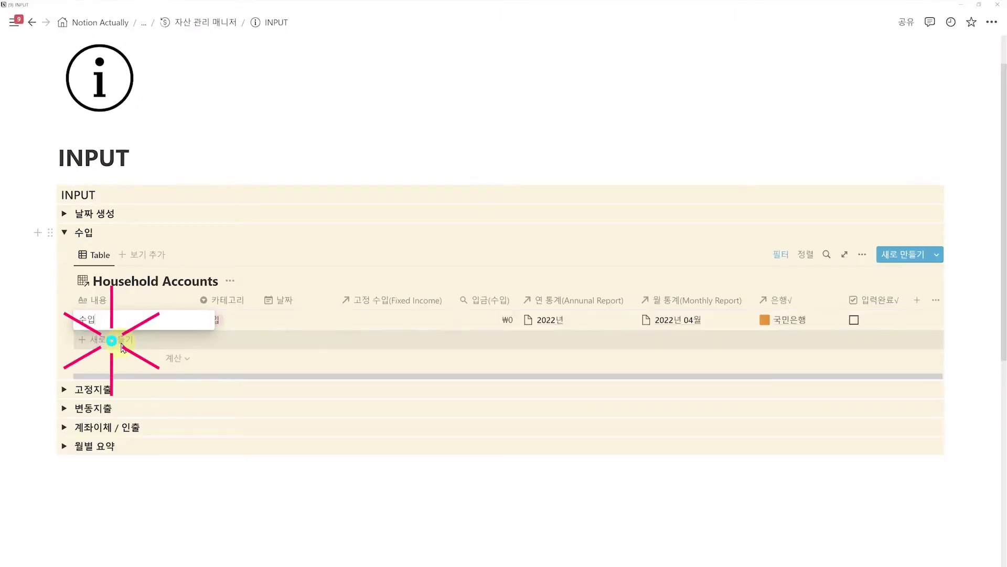
text(수입)
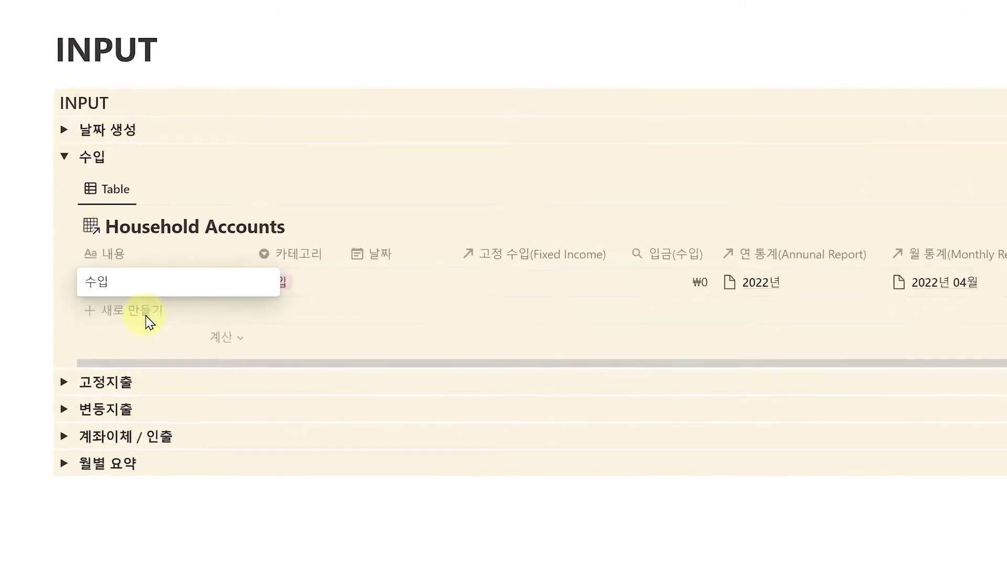
key(Home)
text(ㅁ)
key(Hangul_Hanja)
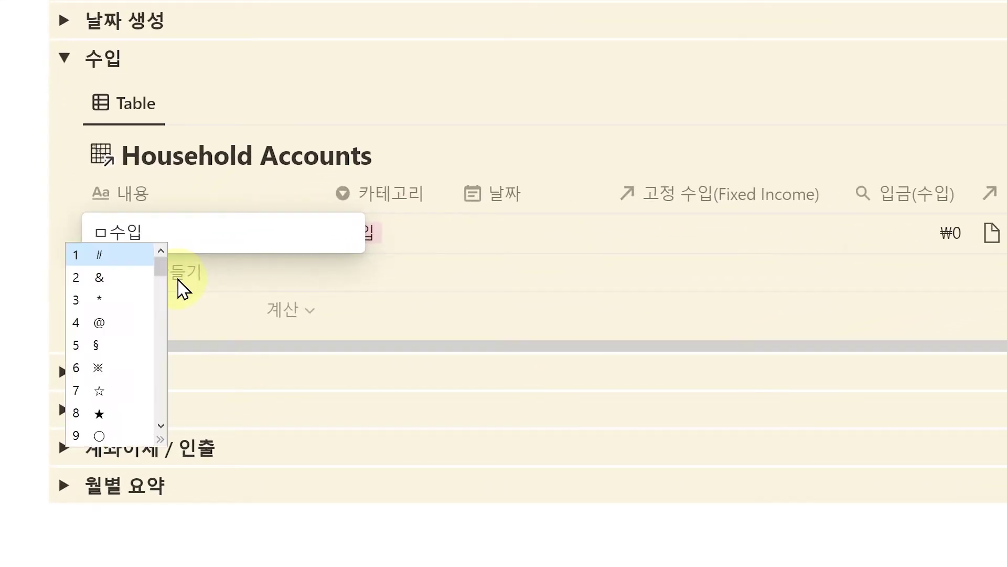
key(8)
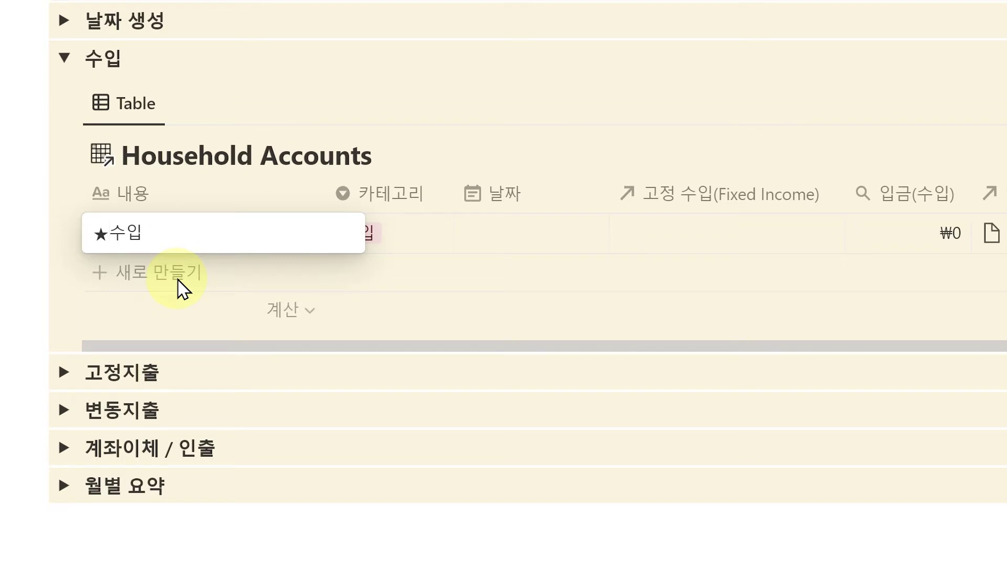
- Complete the ★수입 record with the date 2022년 4월 1일 and fixed income 월급①, and mark it 입력완료
click(517, 236)
click(688, 469)
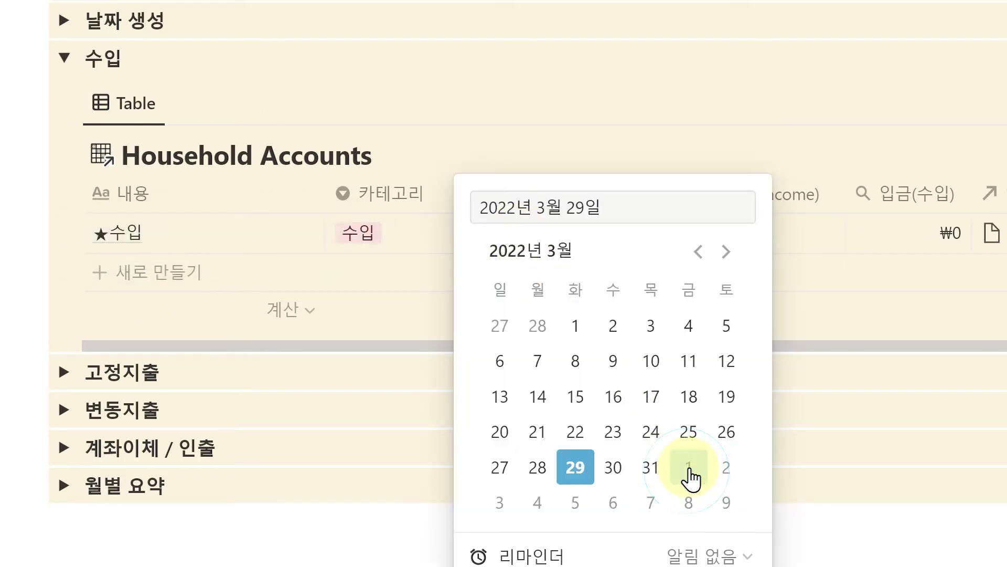
click(708, 233)
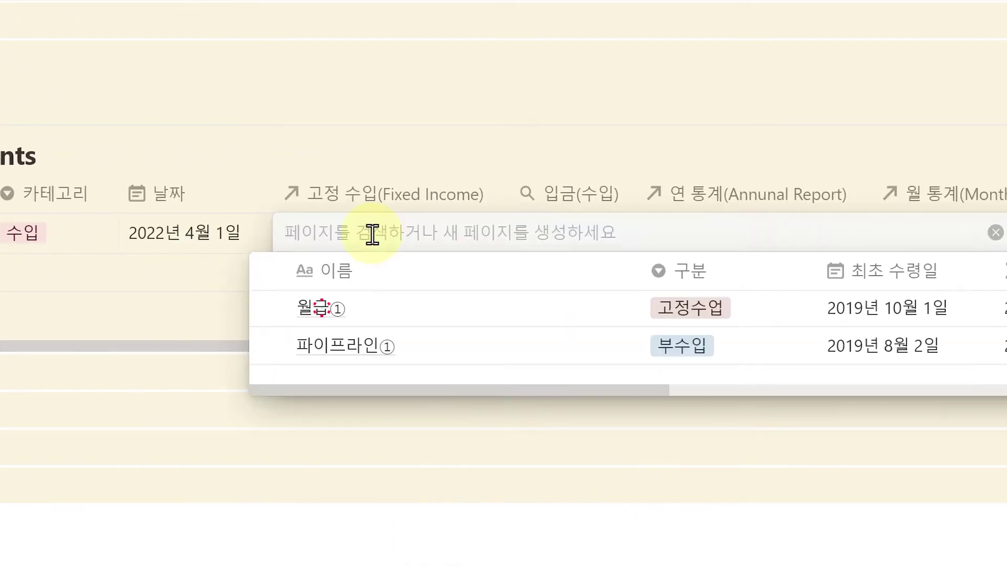
click(328, 314)
key(Escape)
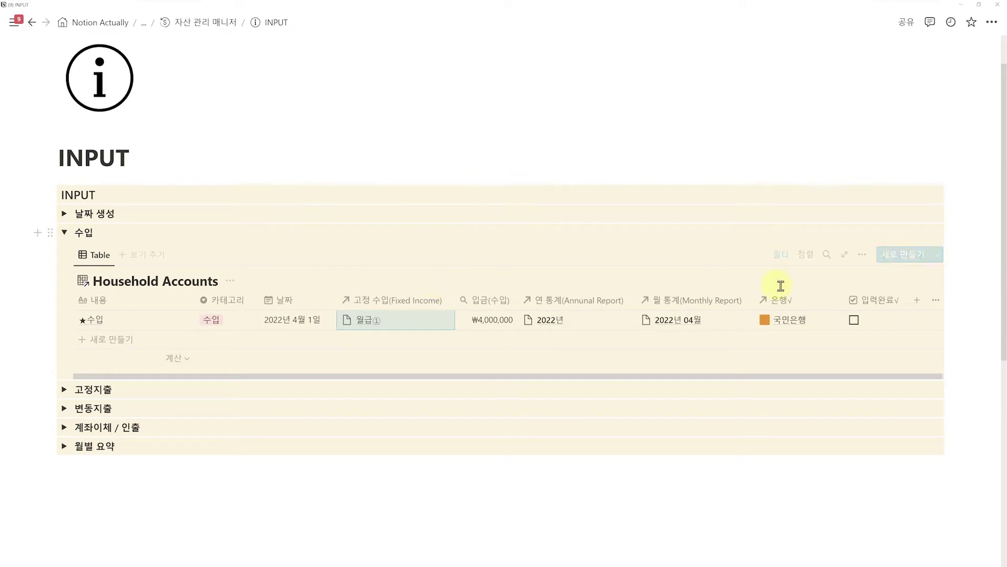
click(863, 319)
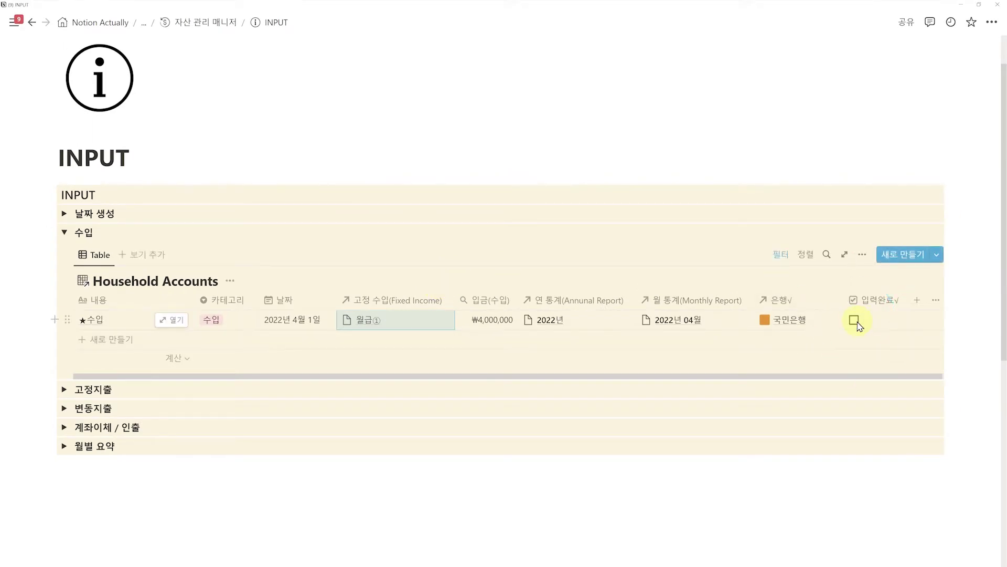
- Collapse the 수입 section and expand 고정지출 together with its nested 고정지출 list
click(64, 232)
click(65, 252)
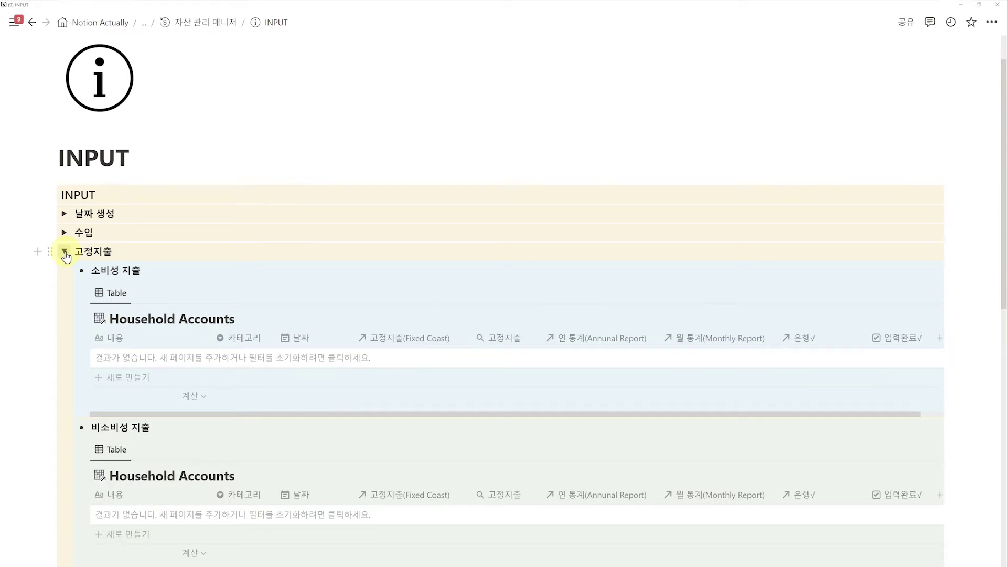
scroll(65, 256, down, 5)
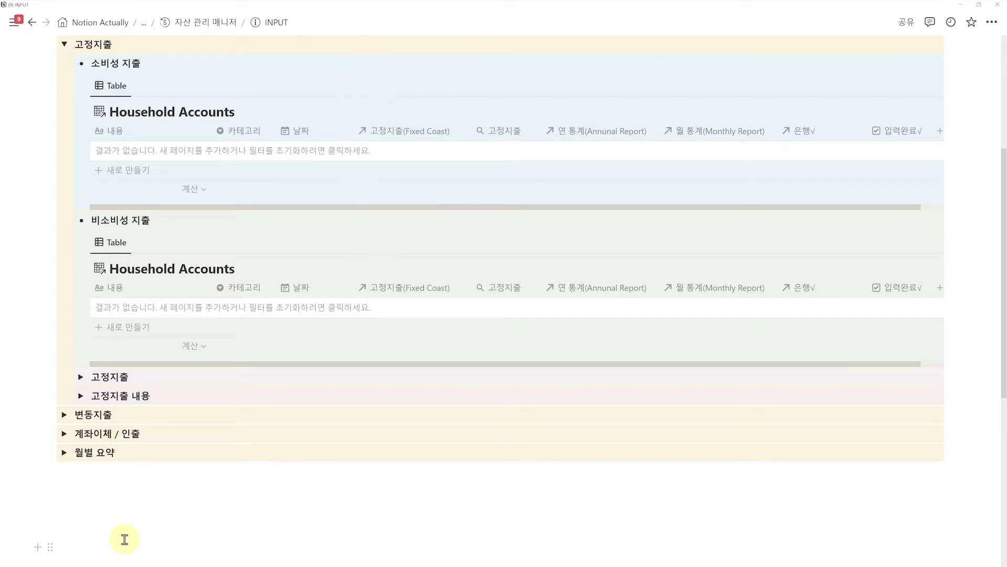
click(80, 376)
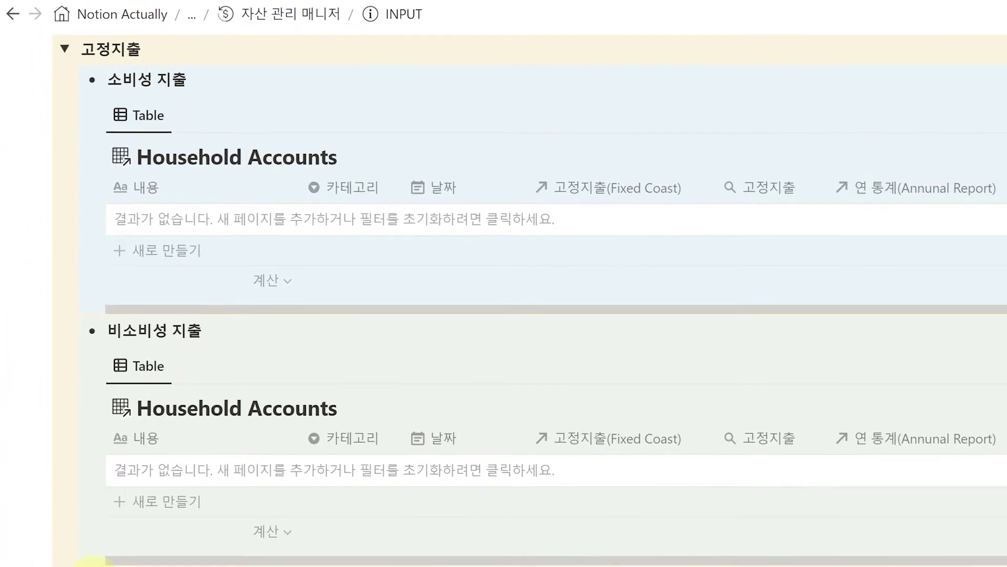
- Add a 고정지출(소비성) record to the 소비성 지출 table and date it 2022년 4월 2일
click(163, 248)
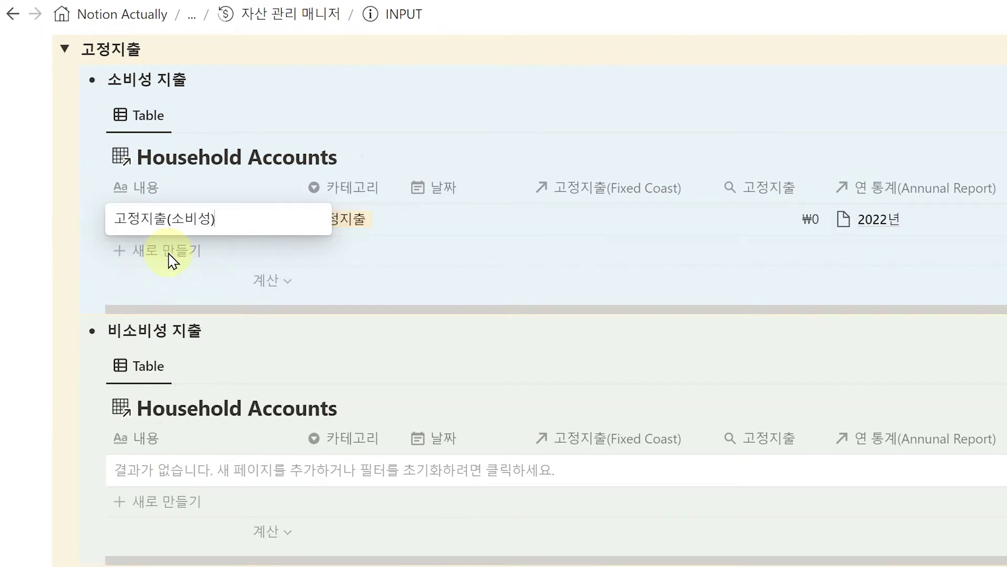
key(Escape)
click(432, 227)
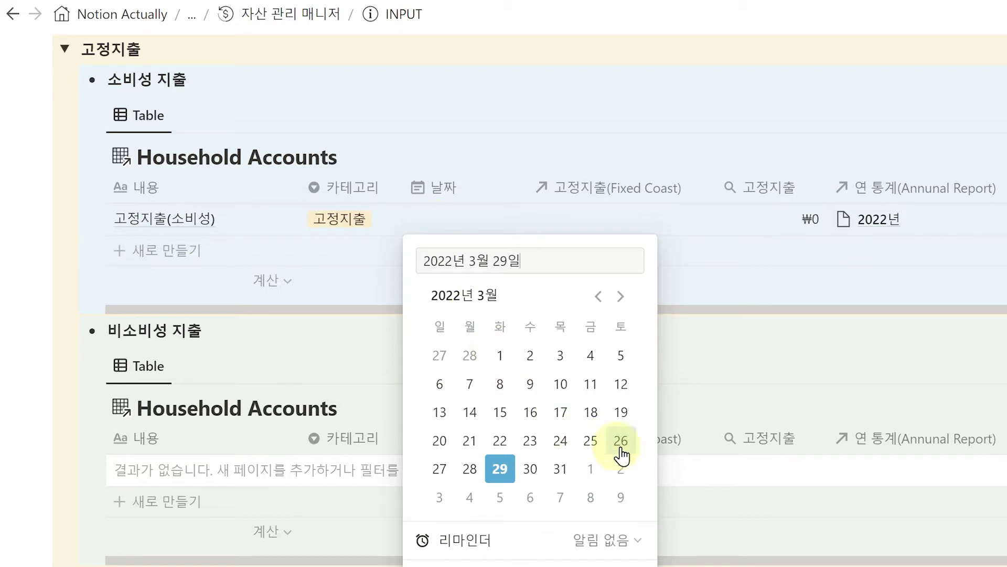
click(623, 479)
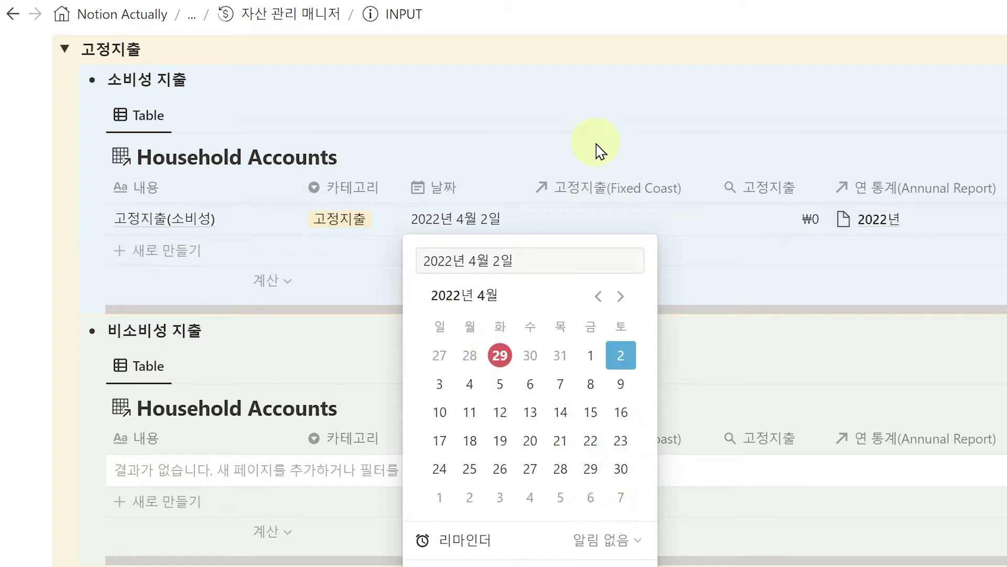
- Link the consumption expense record to the fixed cost ★소비성 지출① and mark it 입력완료
click(601, 223)
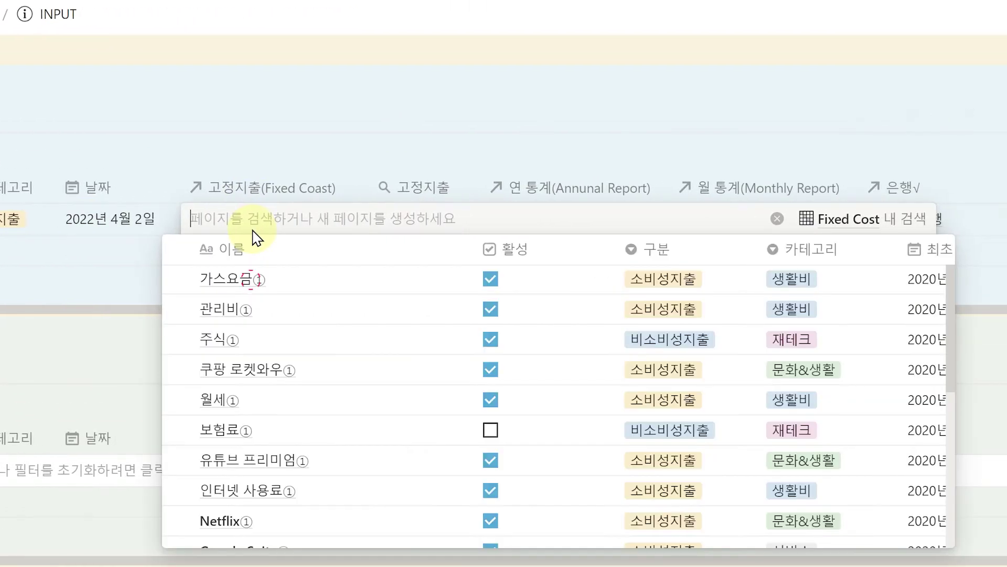
text(소비성 지출)
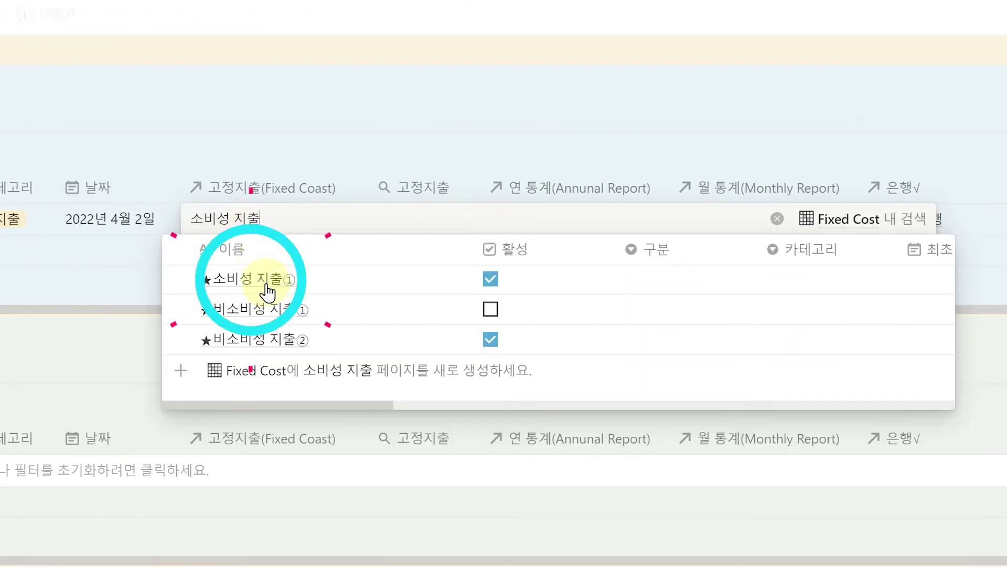
click(267, 283)
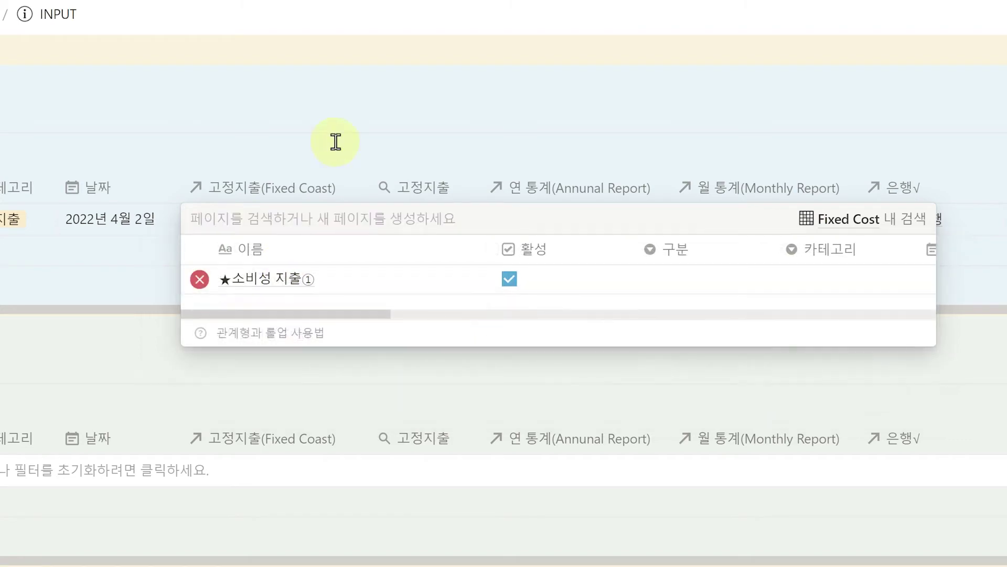
click(336, 142)
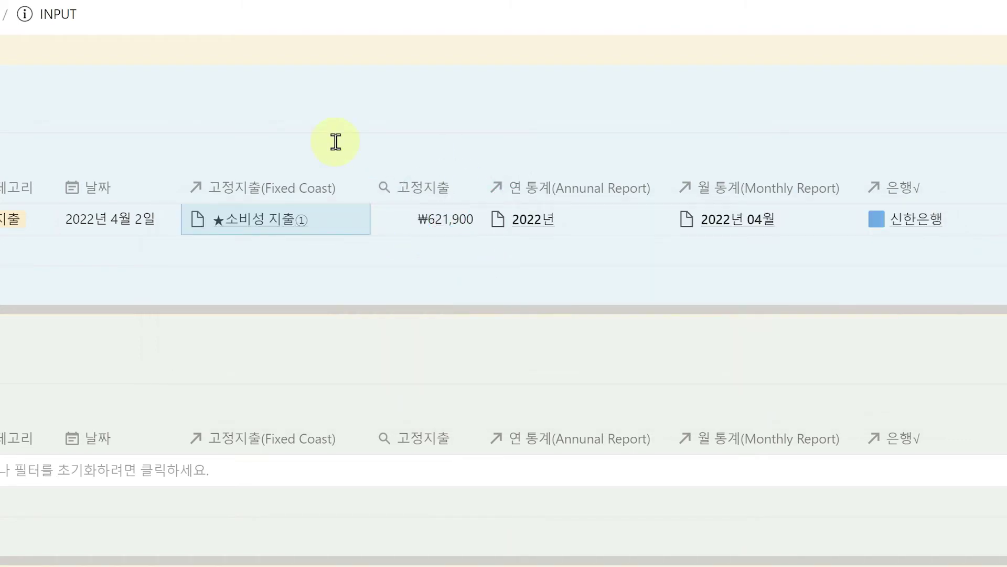
click(877, 152)
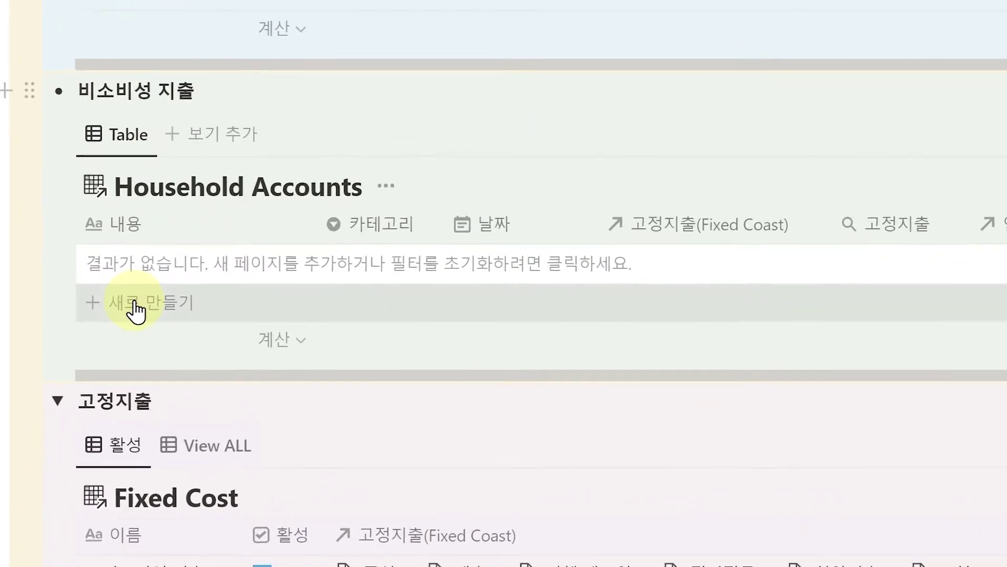
- Add a record titled ★고정지출(비소비성) to the 비소비성 지출 table and date it 2022년 4월 2일
click(143, 308)
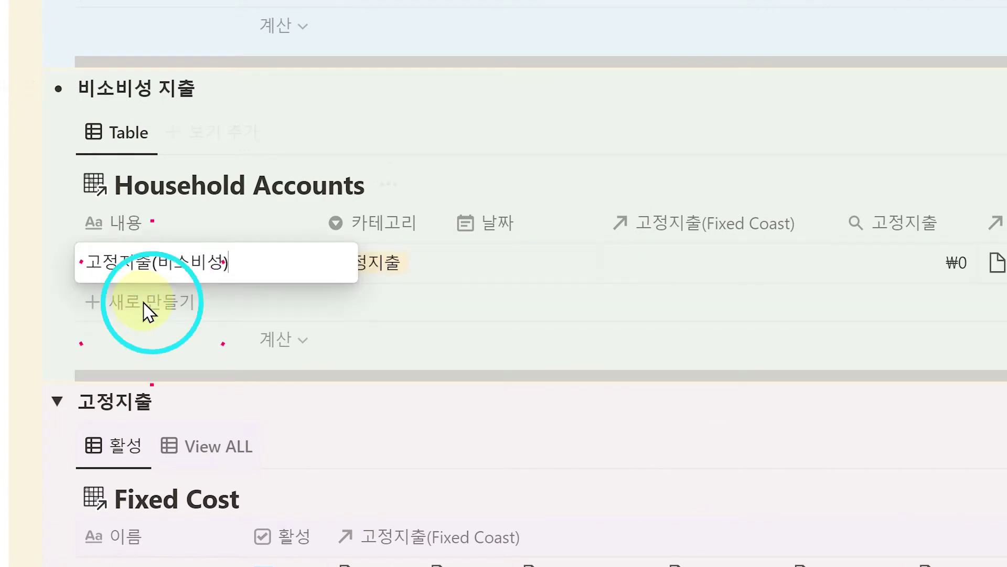
click(504, 266)
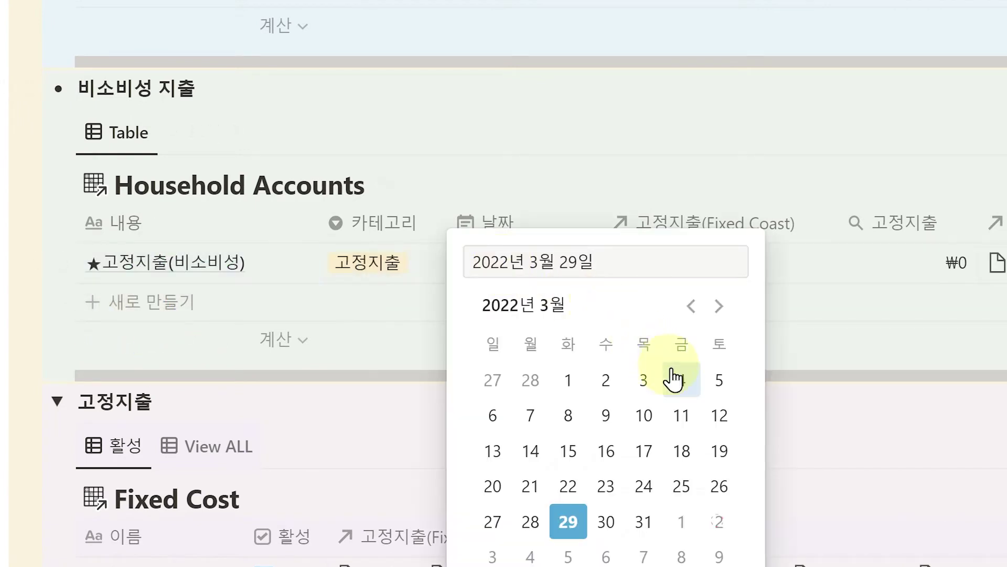
click(715, 517)
click(771, 173)
- Link the non-consumption expense record to the fixed cost ★비소비성 지출② and mark it 입력완료
click(713, 262)
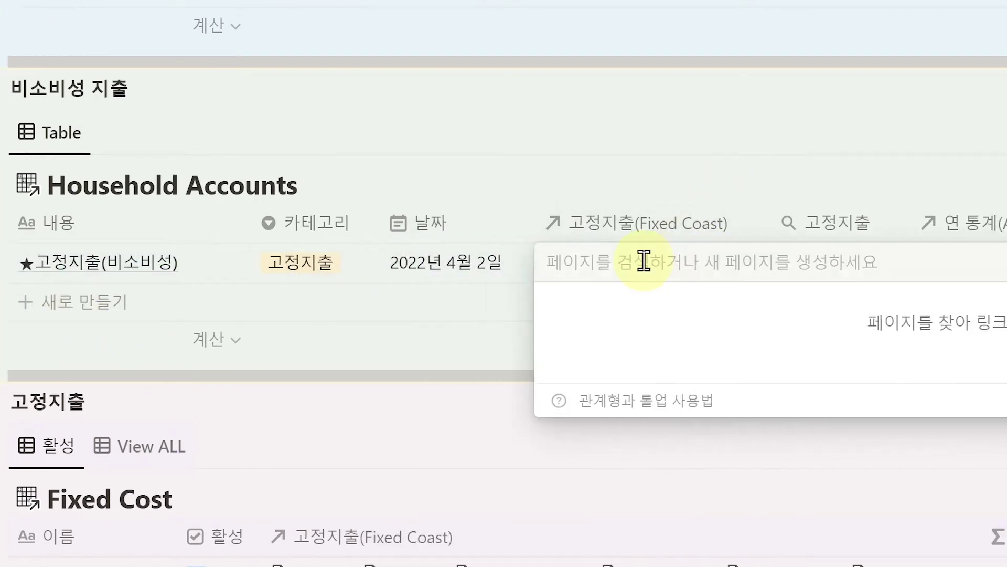
text(빗소비성)
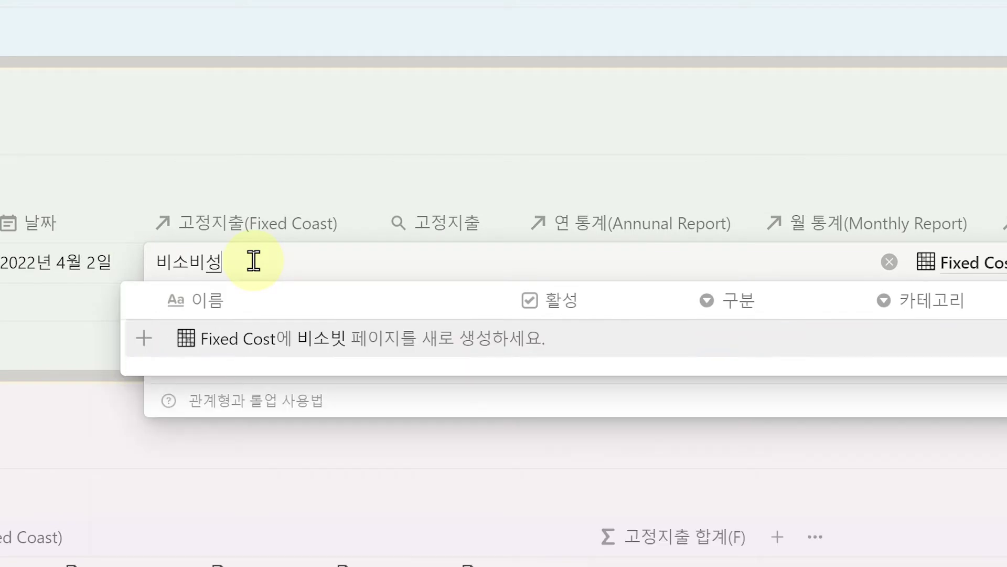
click(241, 371)
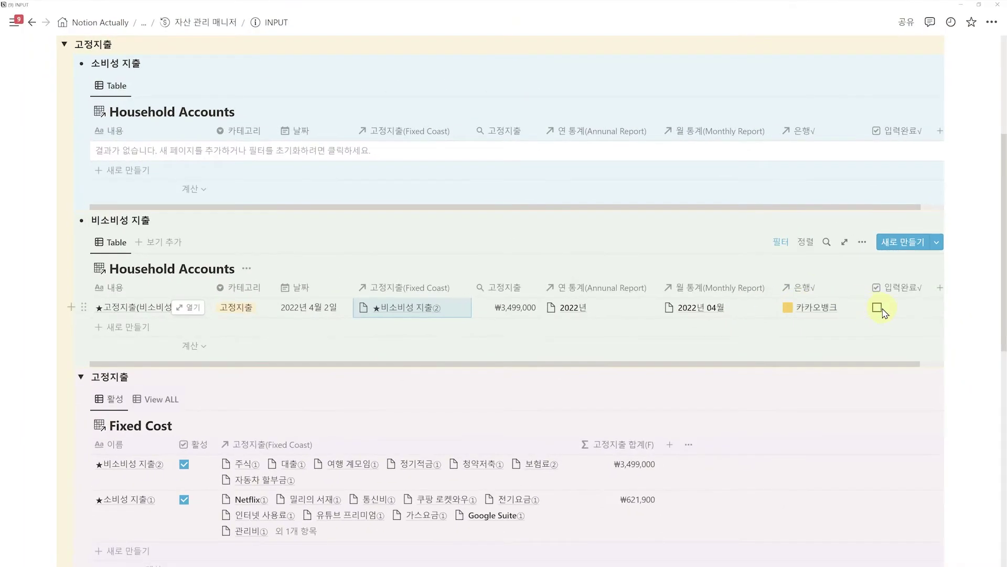
click(880, 308)
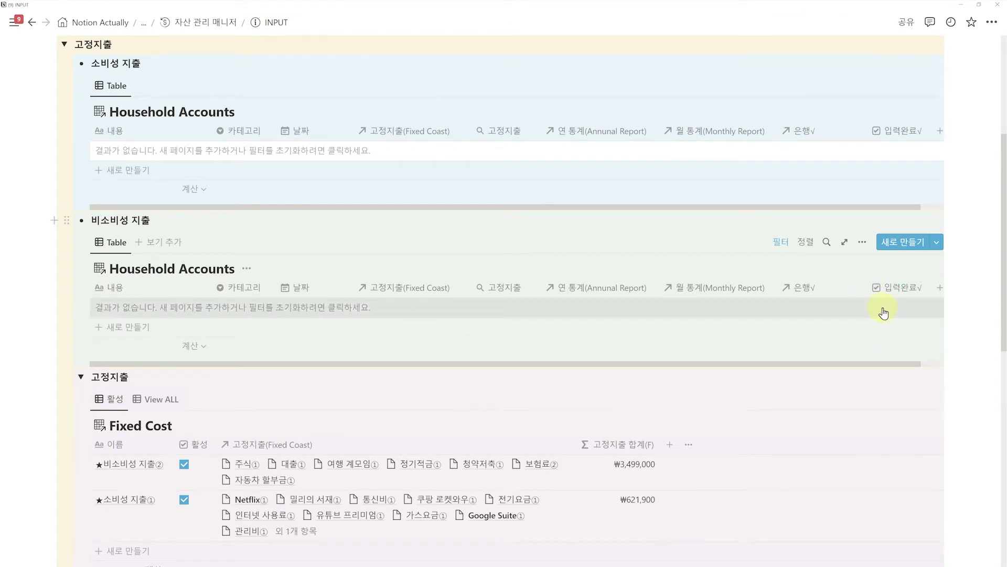
- Expand 고정지출 내용 to review its Fixed Cost board, and open the 변동지출 section below it
drag(1001, 189, 1003, 299)
click(79, 277)
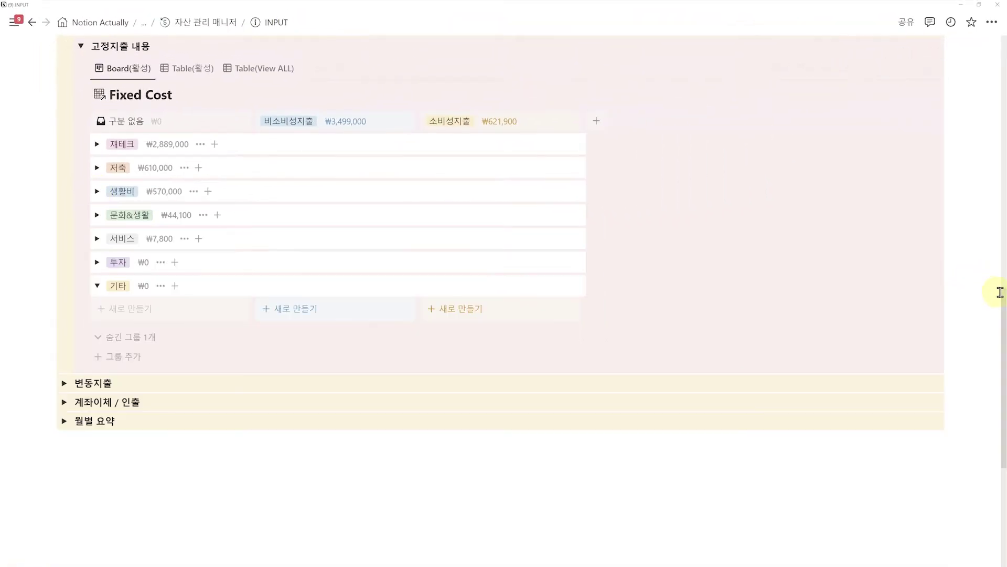
drag(1000, 292, 963, 349)
click(65, 184)
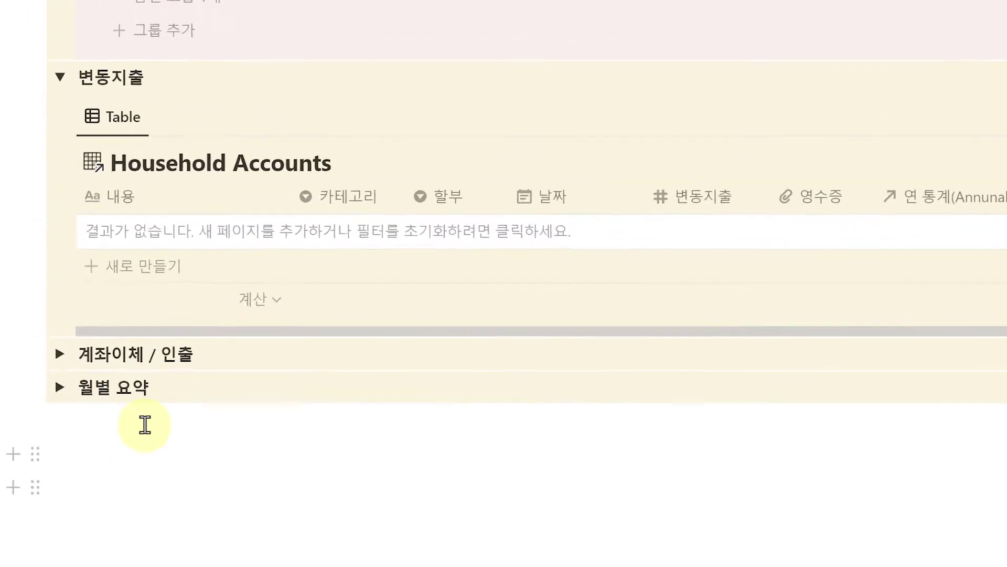
- Add a record titled ★점심식사 to the 변동지출 table and set its category to 식사
click(113, 291)
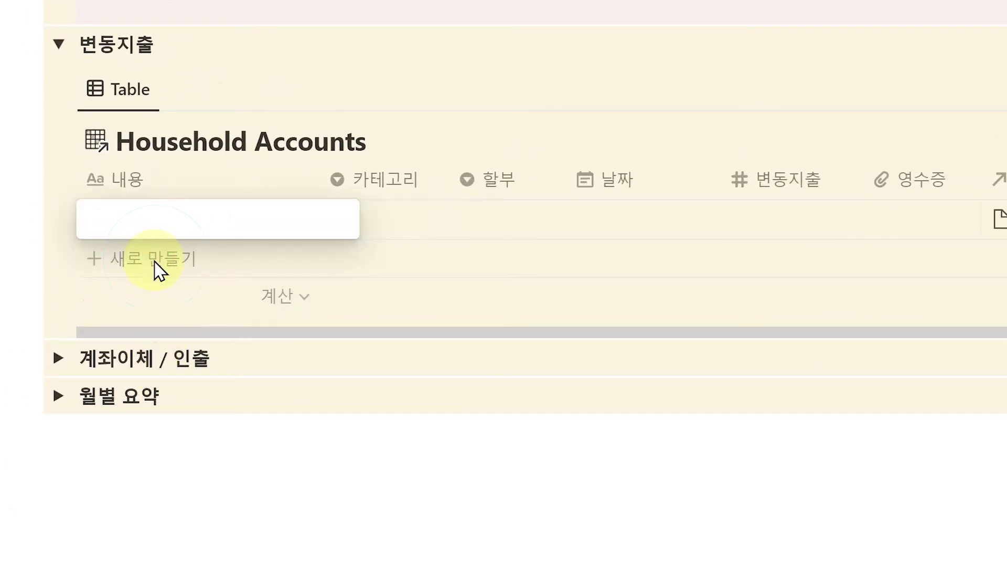
text(★점시심식사)
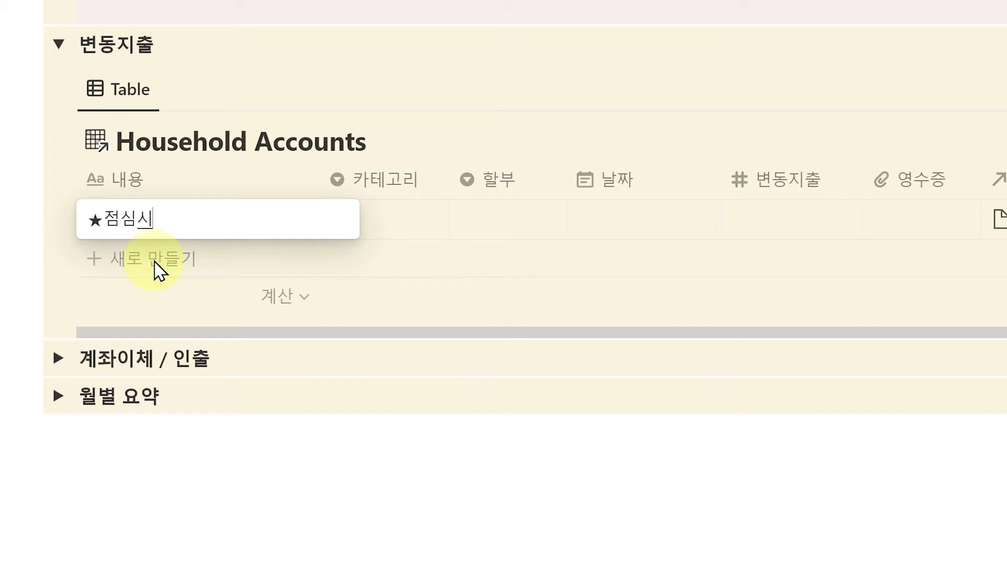
key(Tab)
key(Return)
key(Down)
key(Return)
- Complete the ★점심식사 record with the date 2022년 3월 30일, a 변동지출 amount of 8,000 and the 입력완료 mark
key(Right)
key(Right)
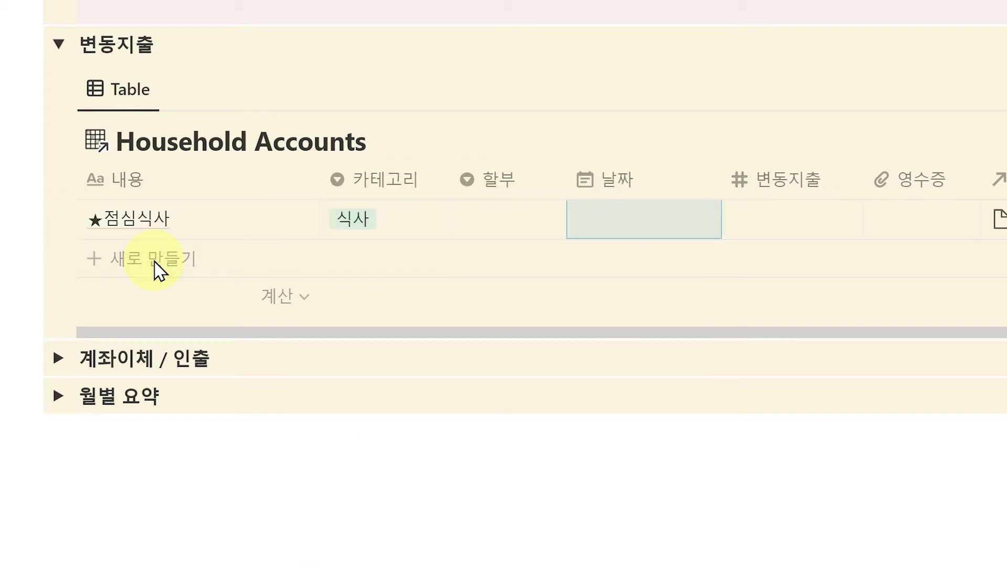
click(619, 227)
click(727, 532)
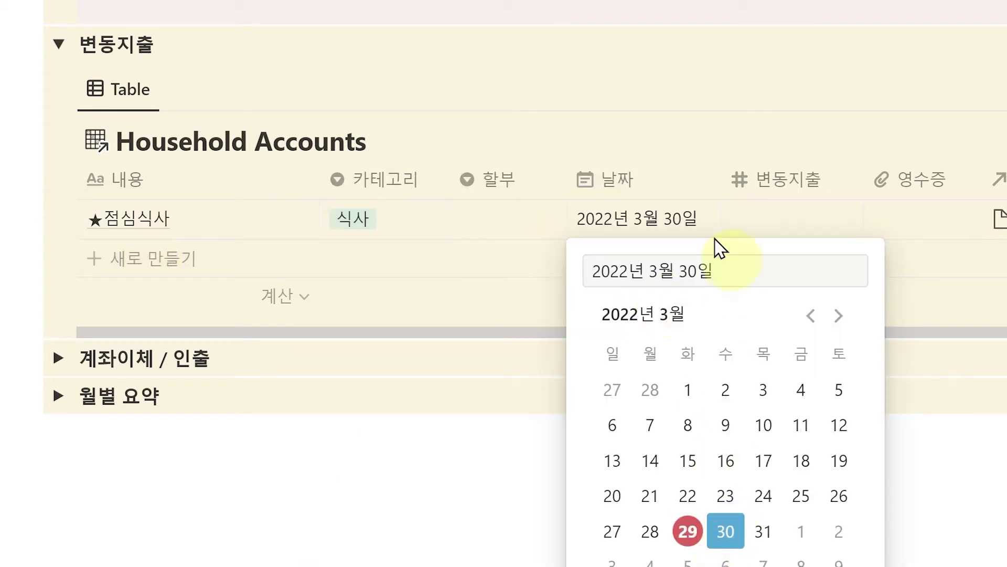
click(780, 218)
text(8,000)
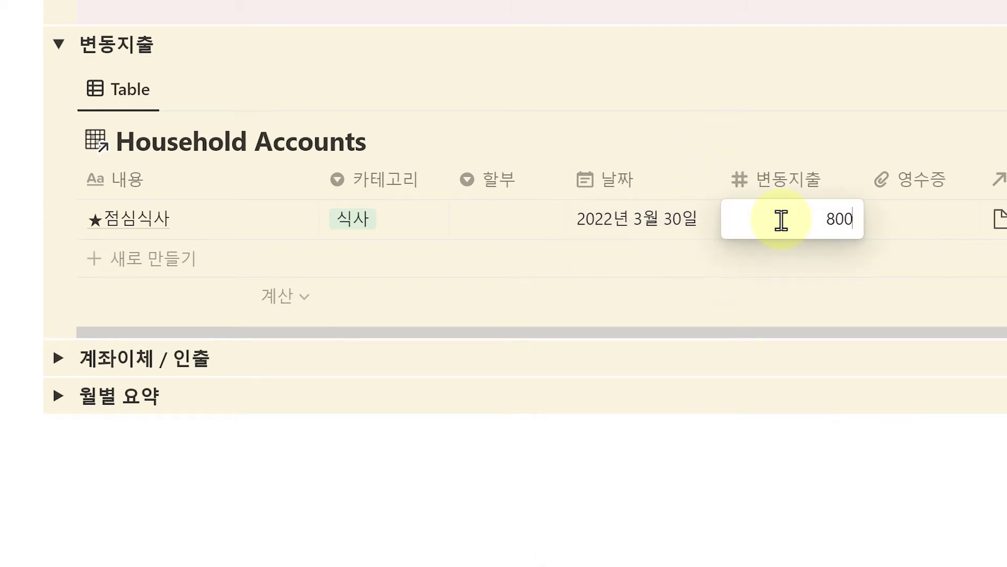
key(Tab)
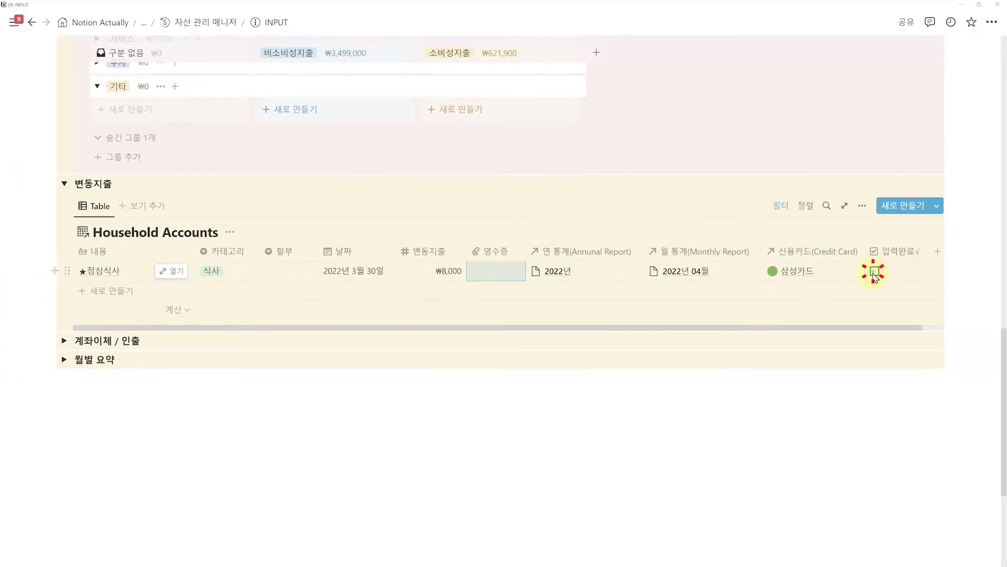
click(874, 272)
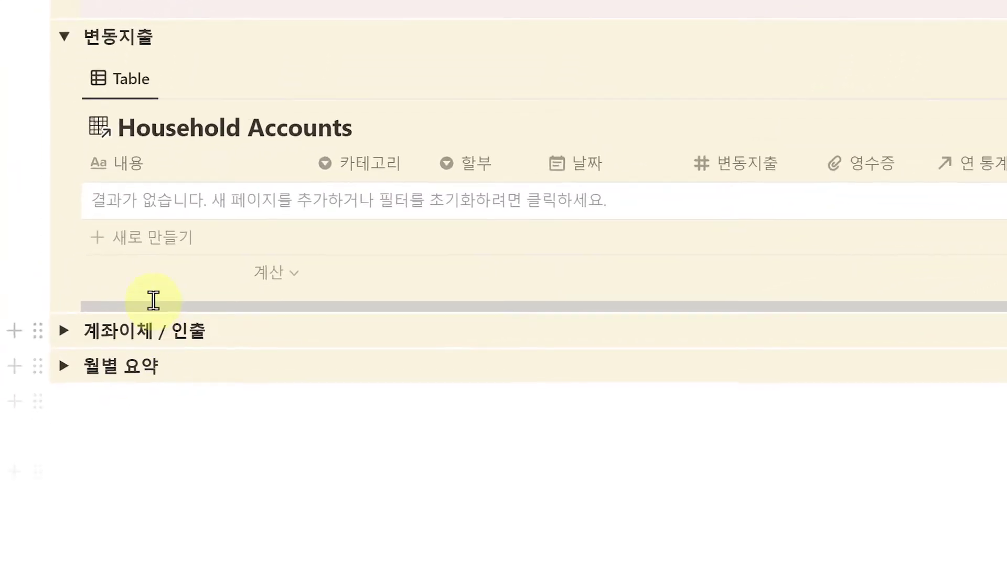
- Add a record titled ★OO마트 to the 변동지출 table and set its category to 생활비
click(106, 295)
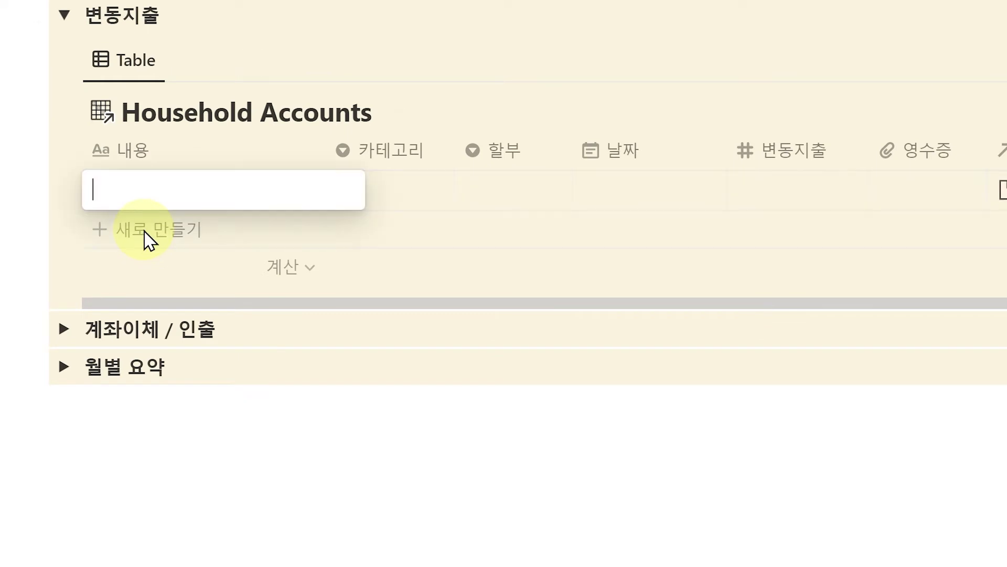
text(★OO마트)
key(Tab)
key(Return)
key(Down)
key(Down)
key(Down)
key(Down)
key(Down)
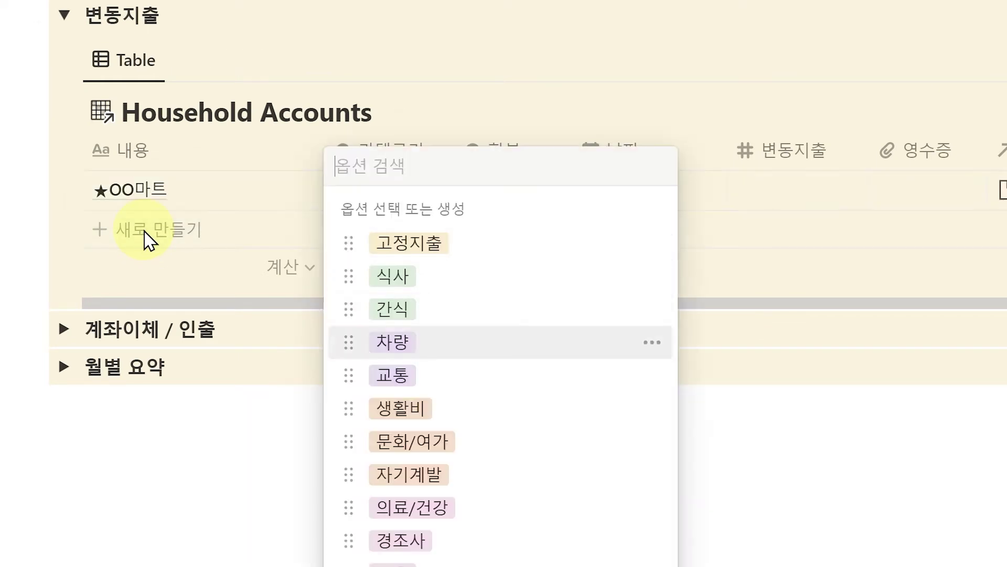
key(Return)
- Complete the ★OO마트 record with the date 2022년 3월 31일, a 변동지출 amount of 50,000 and the 입력완료 mark
key(Tab)
key(Return)
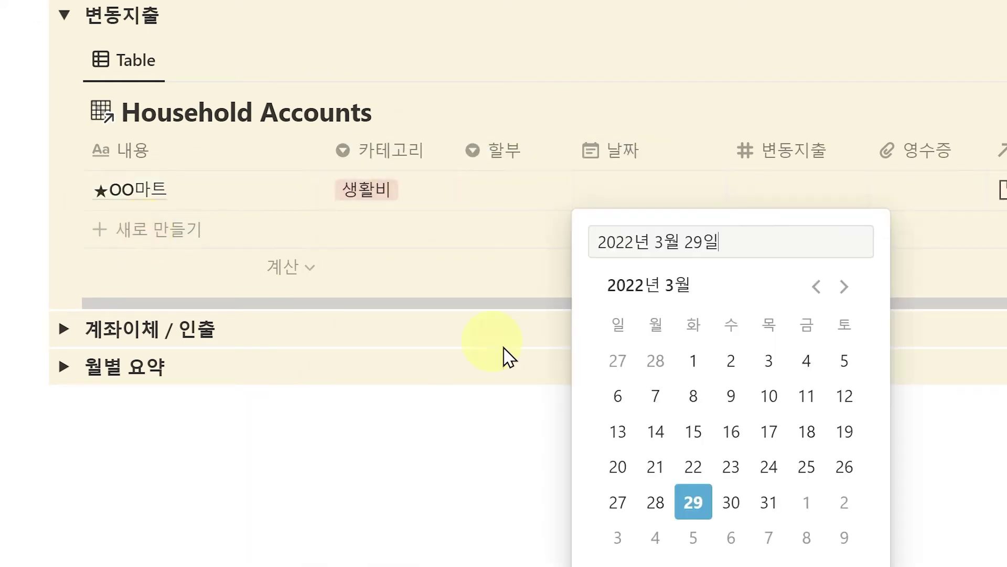
click(772, 512)
click(793, 183)
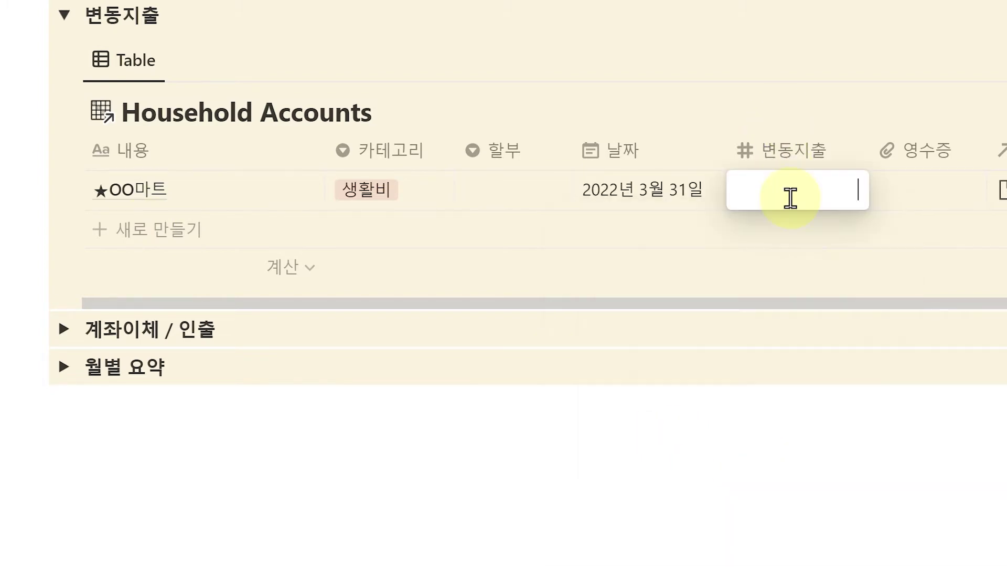
text(50000)
key(Return)
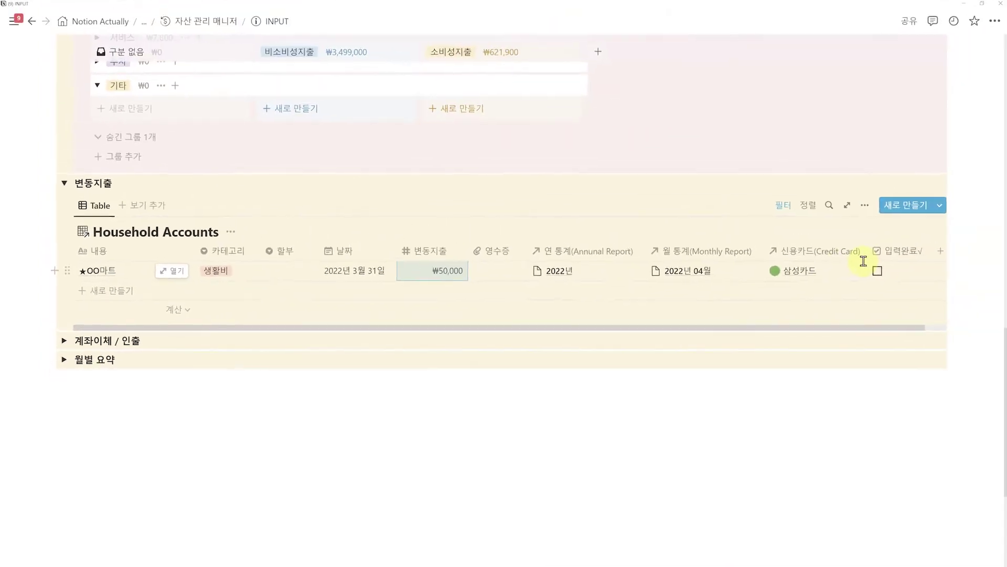
click(875, 268)
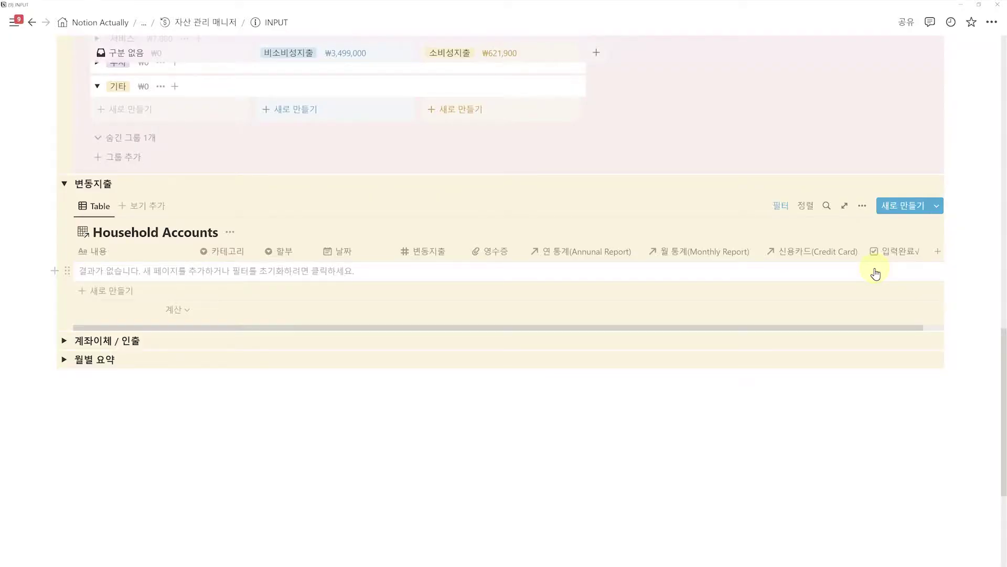
- Expand 계좌이체 / 인출 and add a record titled ★출금, dated 2022년 3월 30일, to the 출금 table
scroll(876, 273, down, 5)
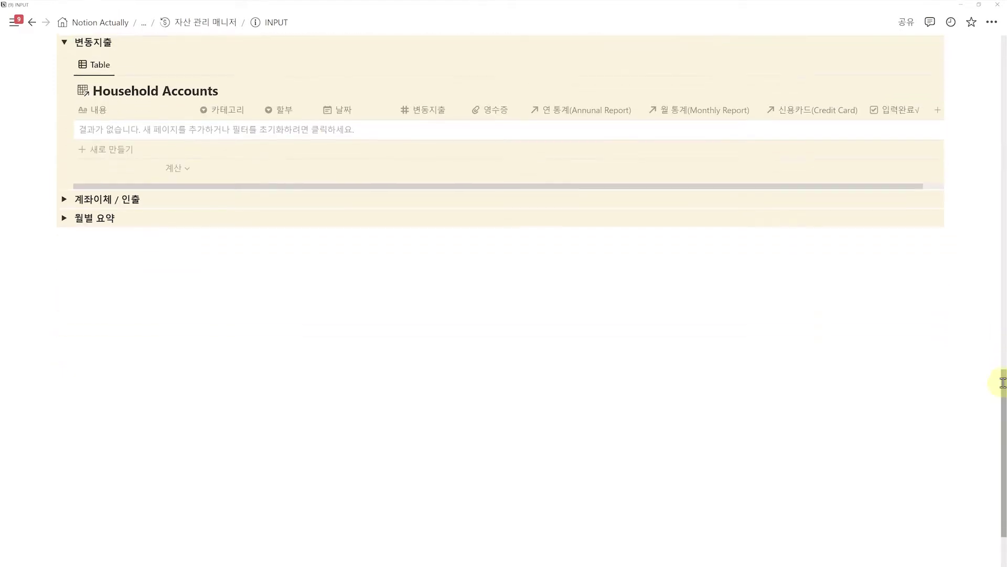
click(62, 94)
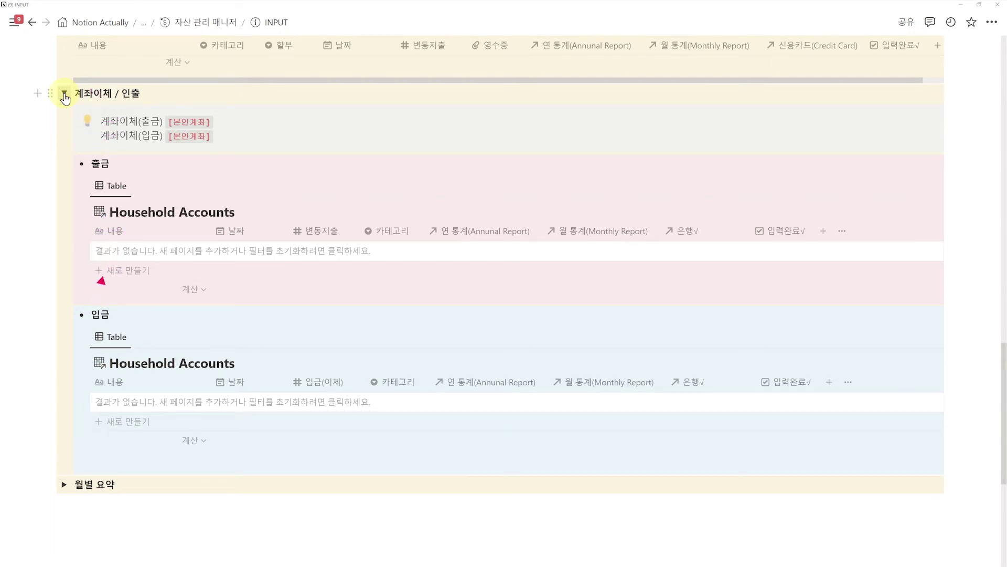
click(128, 271)
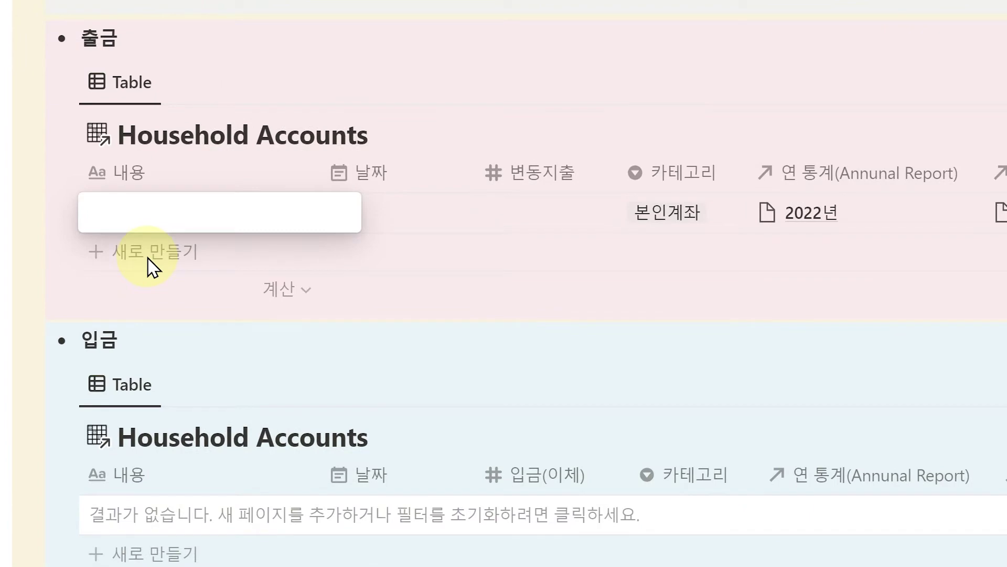
text(★출금)
key(Tab)
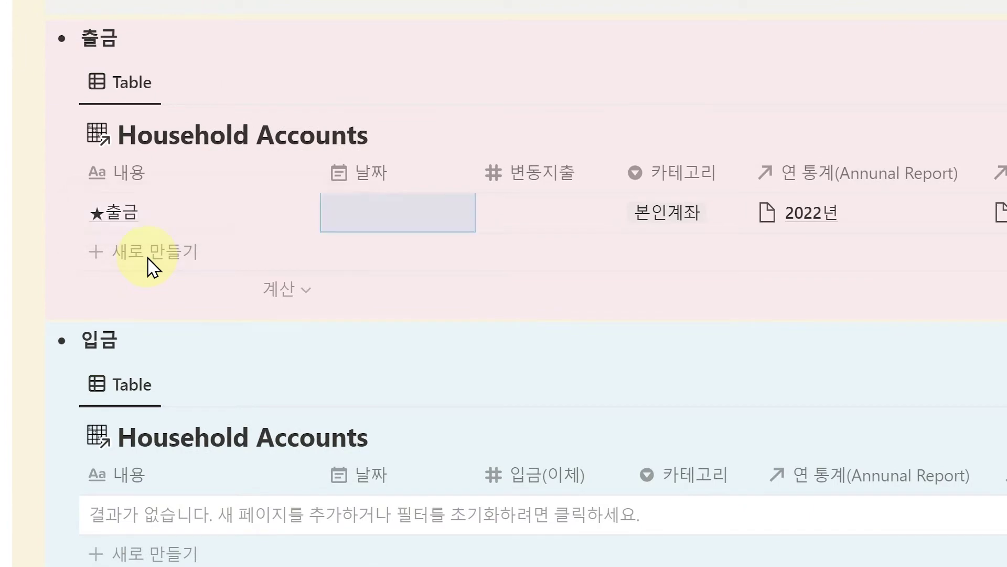
key(Return)
click(479, 525)
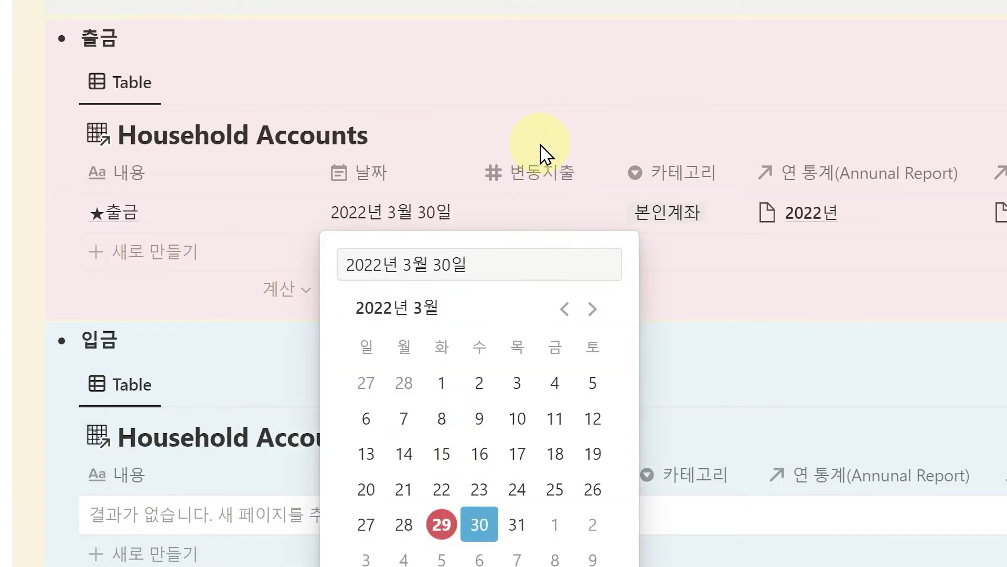
- Set the ★출금 record's 변동지출 to 80,000 and mark it 입력완료
click(543, 213)
text(80,000)
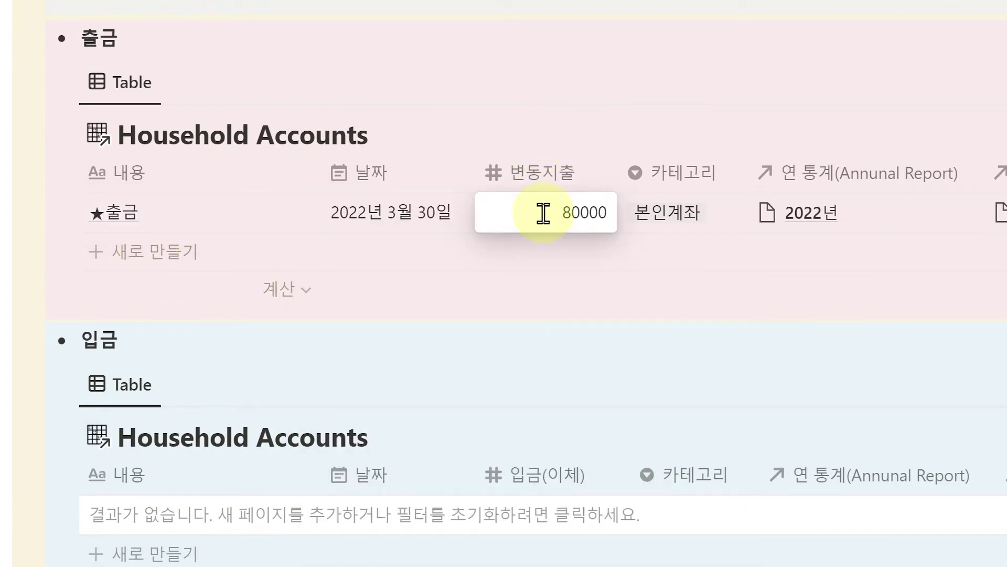
key(Return)
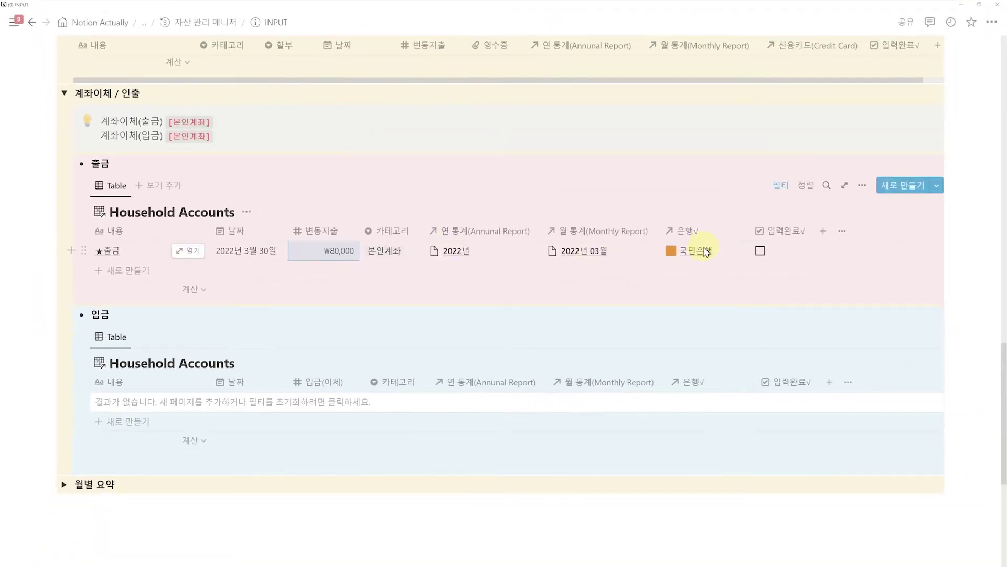
click(760, 250)
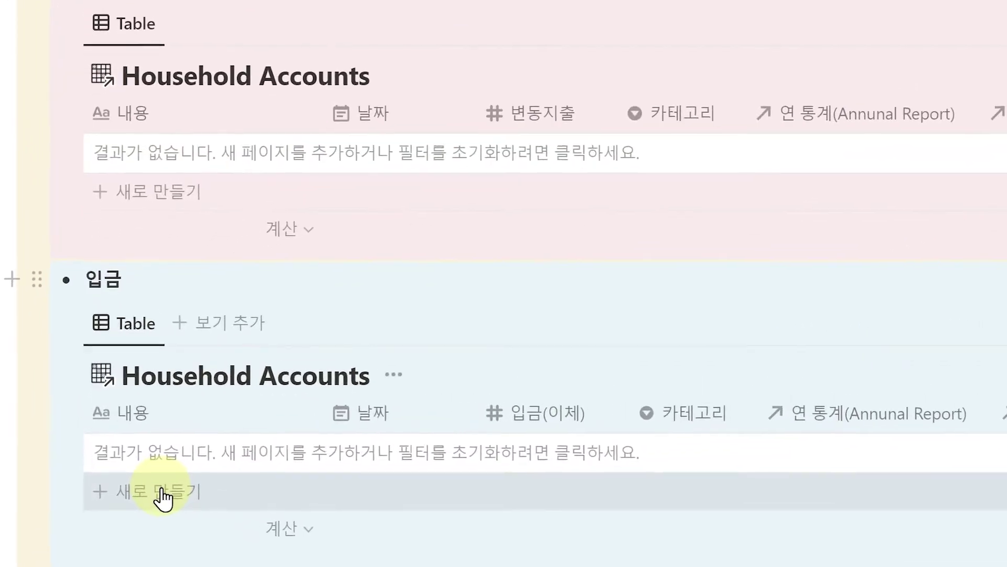
- Add a record titled ★입금 to the 입금 table and date it 2022년 3월 31일
click(129, 422)
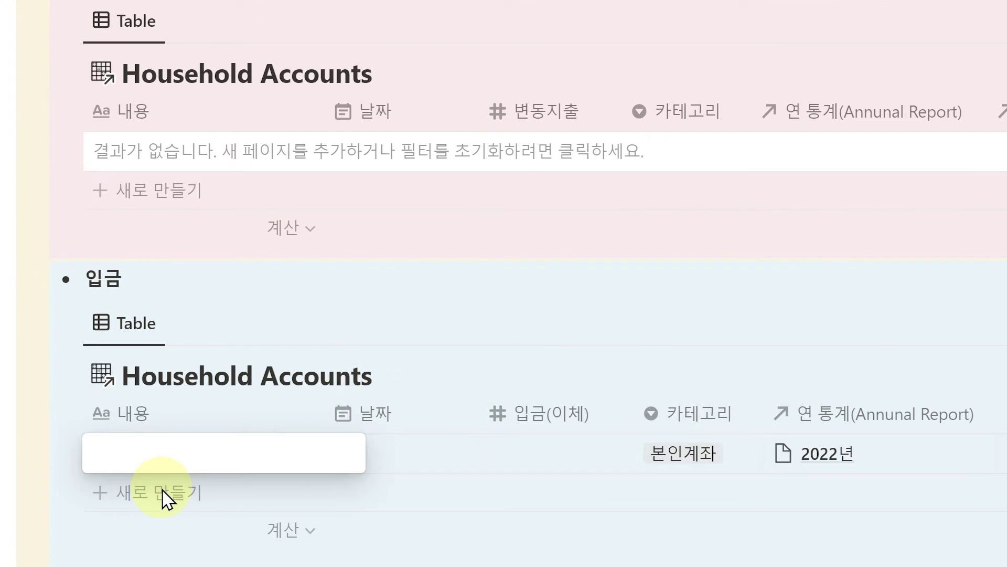
text(★입금)
key(Tab)
key(Return)
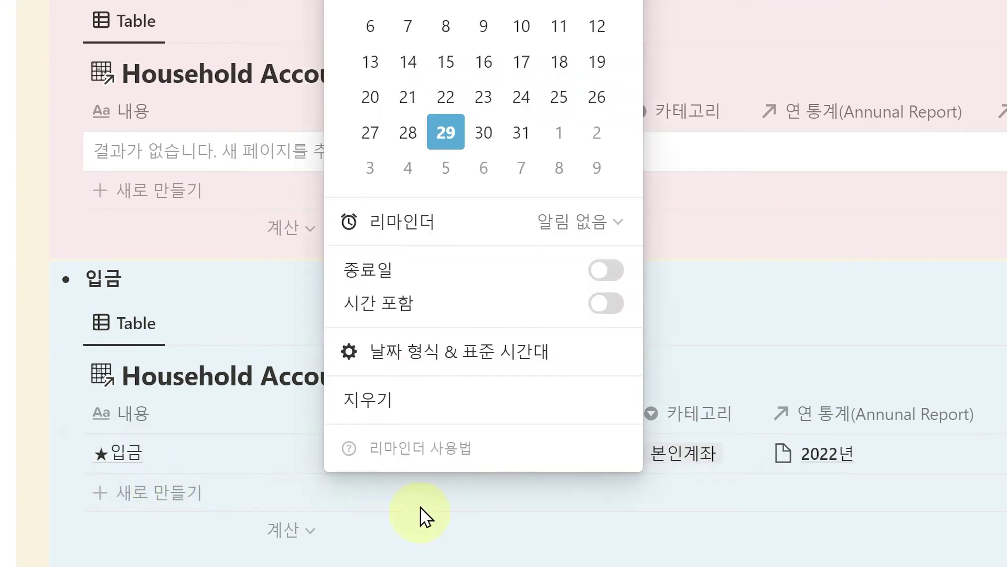
click(521, 137)
- Set the ★입금 record's 입금(이체) to 30,000 and mark it 입력완료
click(546, 455)
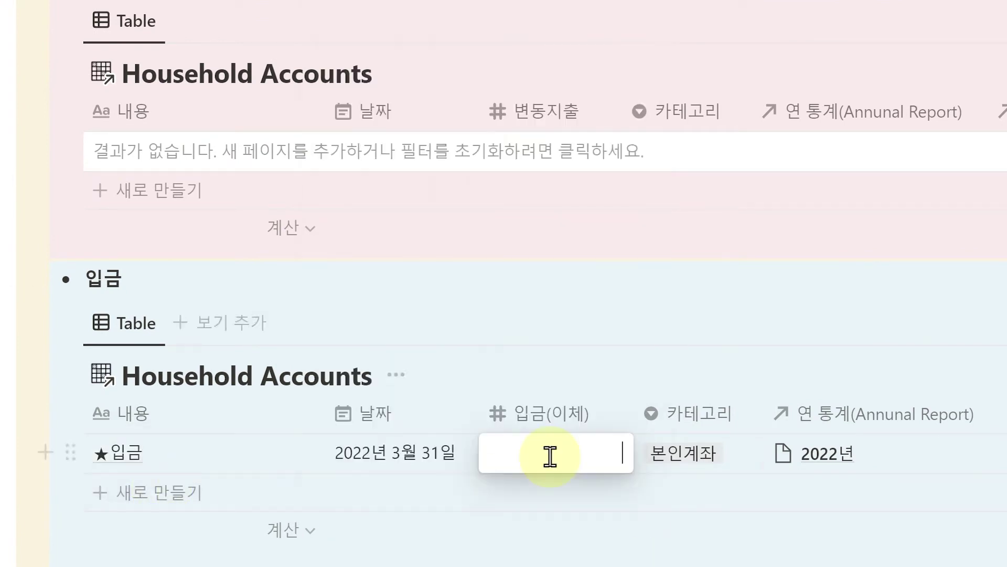
text(30,000)
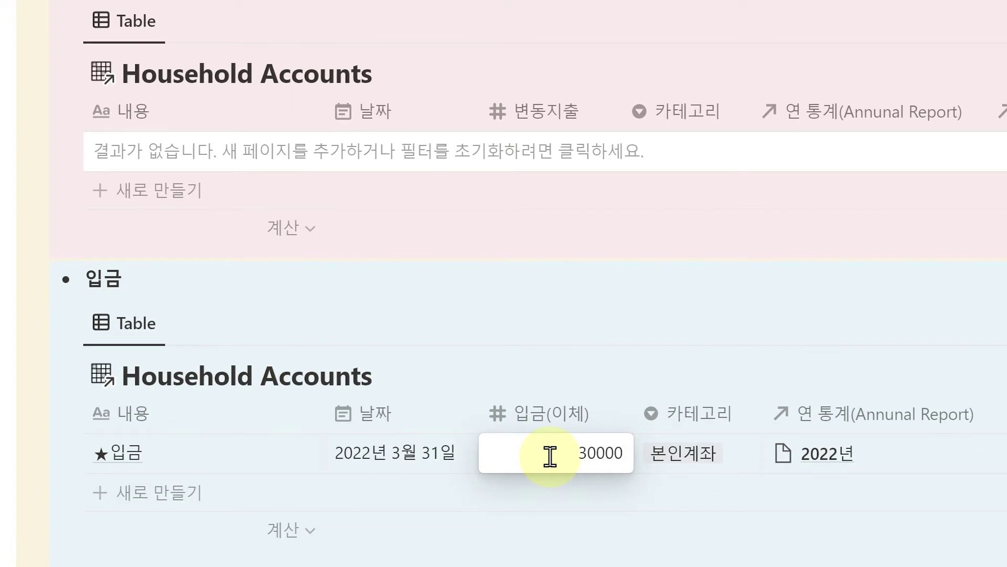
key(Return)
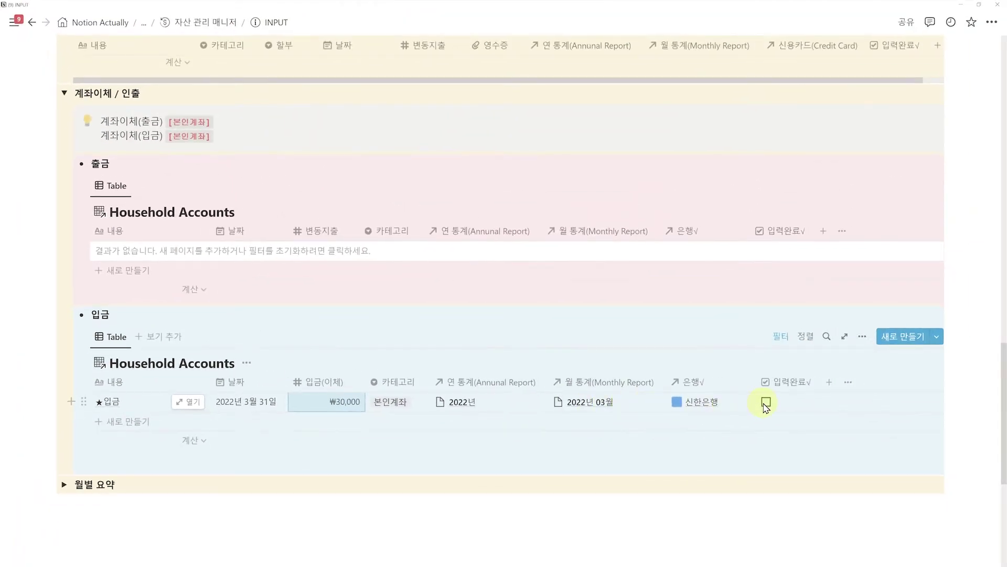
click(766, 402)
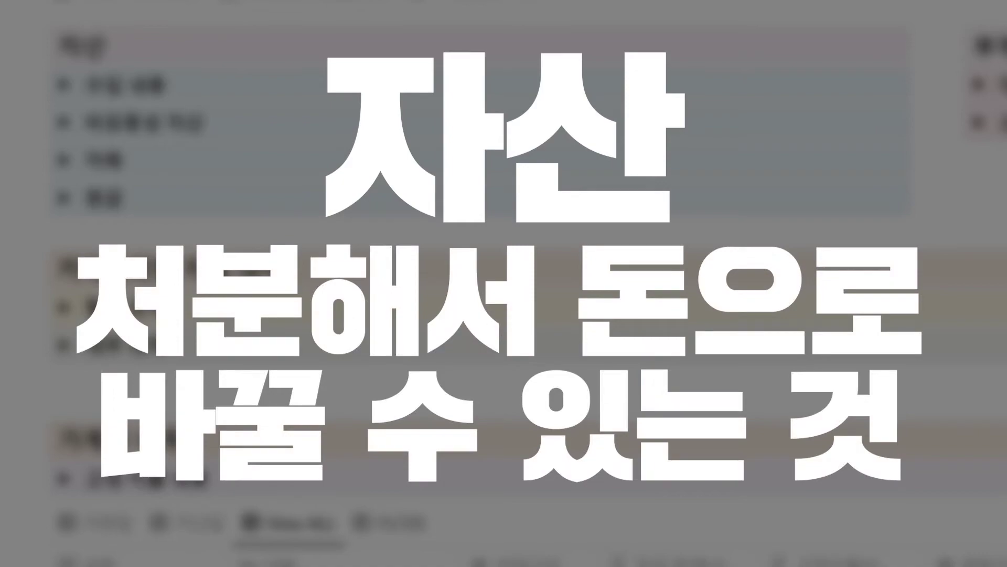
- Review the 수입 내용, 비유동성 자산 and 저축 sections under 자산, collapsing each one after viewing
click(64, 84)
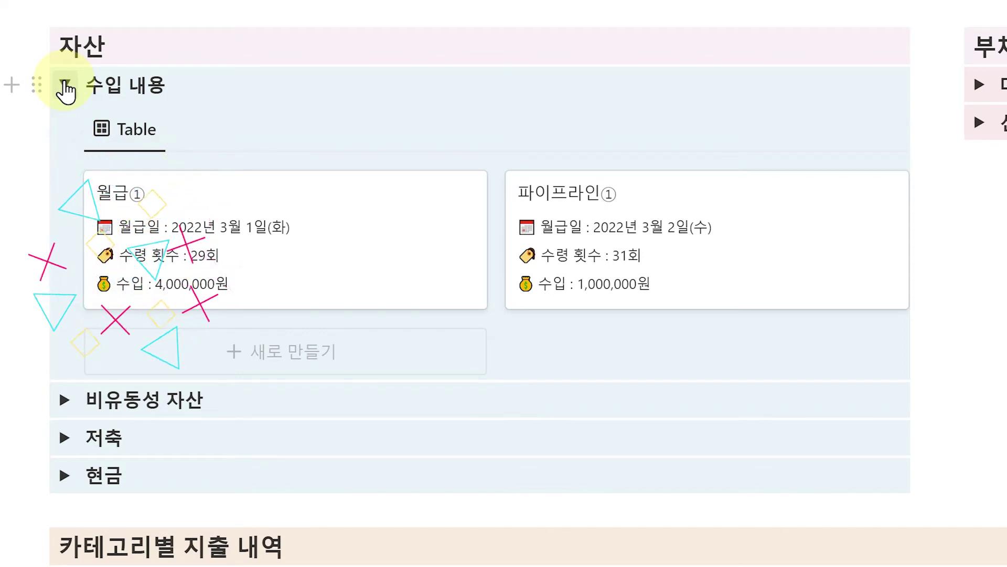
click(65, 85)
click(63, 126)
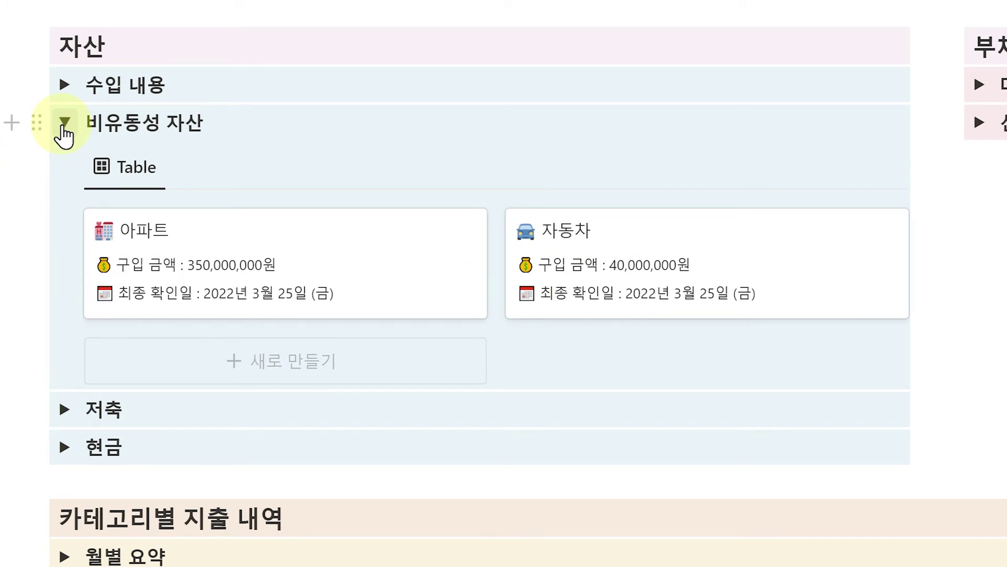
click(64, 123)
click(64, 160)
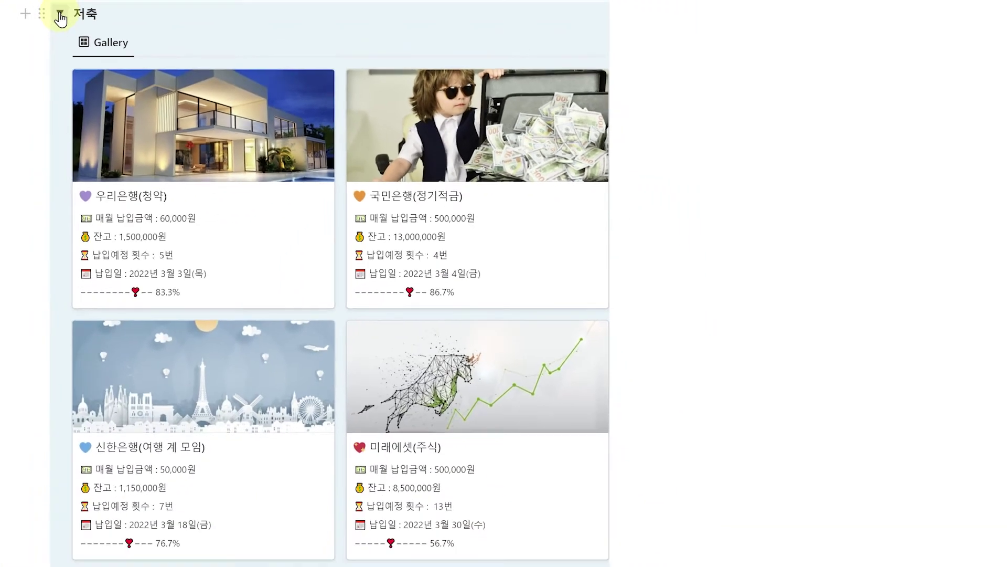
click(60, 15)
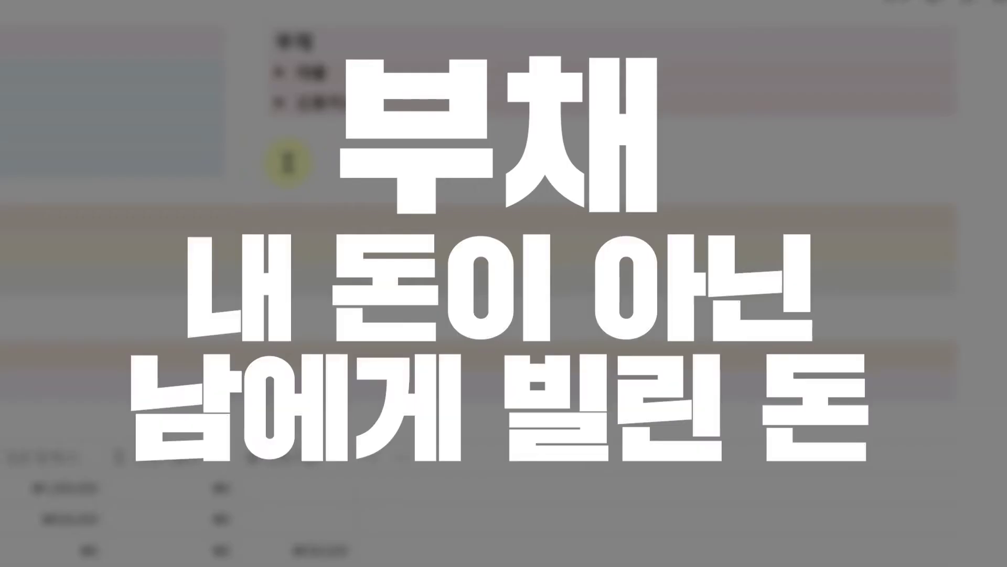
- Review the 대출 gallery under 부채, collapse it and open the 신용카드 section
click(281, 73)
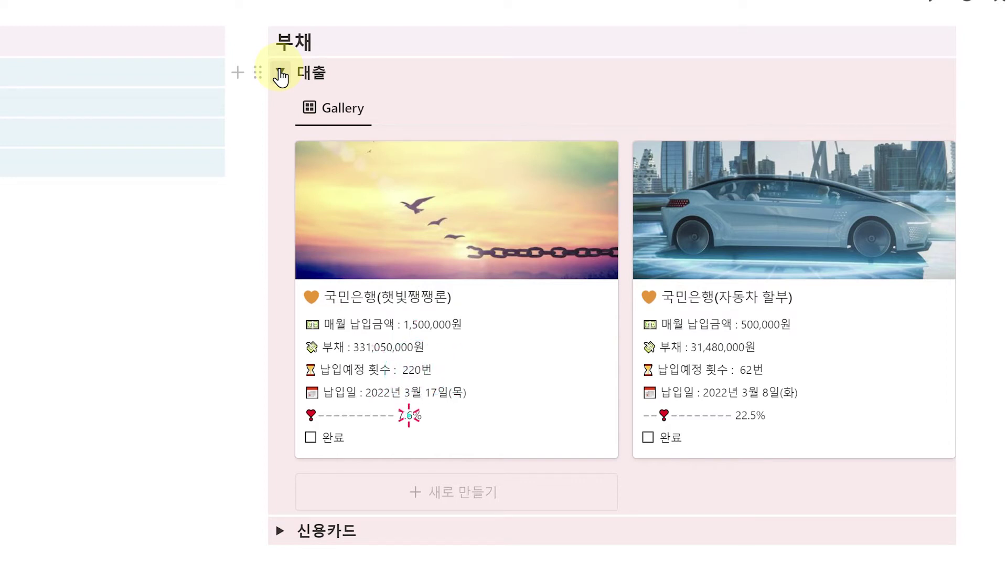
click(280, 73)
click(281, 105)
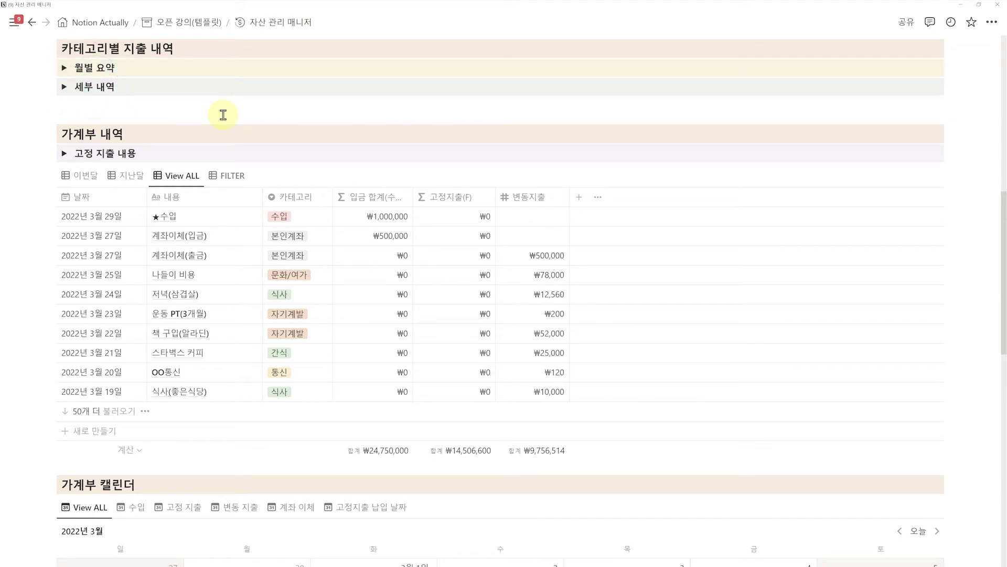
- Expand 세부 내역 under 카테고리별 지출 내역 and switch its spending board to the 지난달 view
click(64, 87)
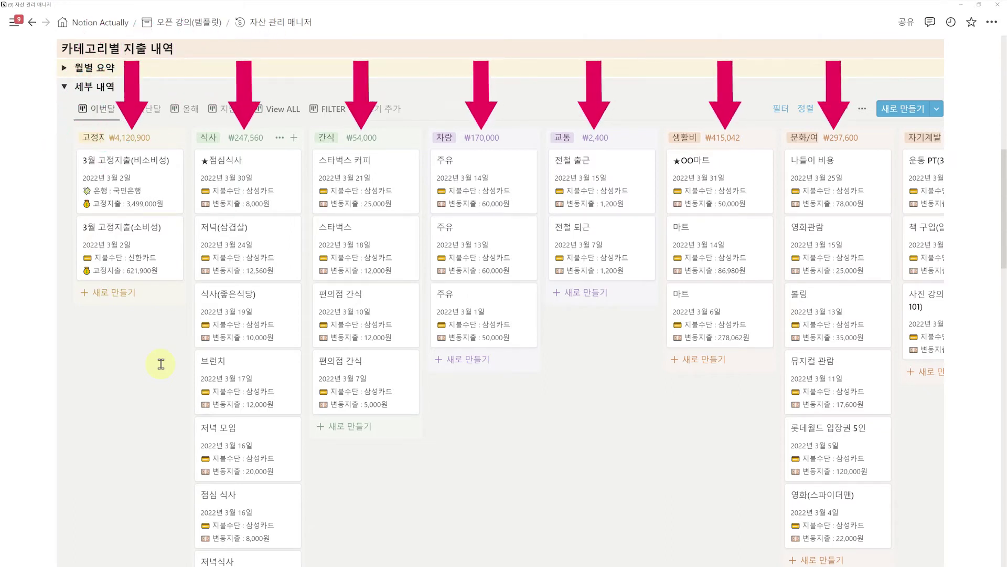
click(143, 112)
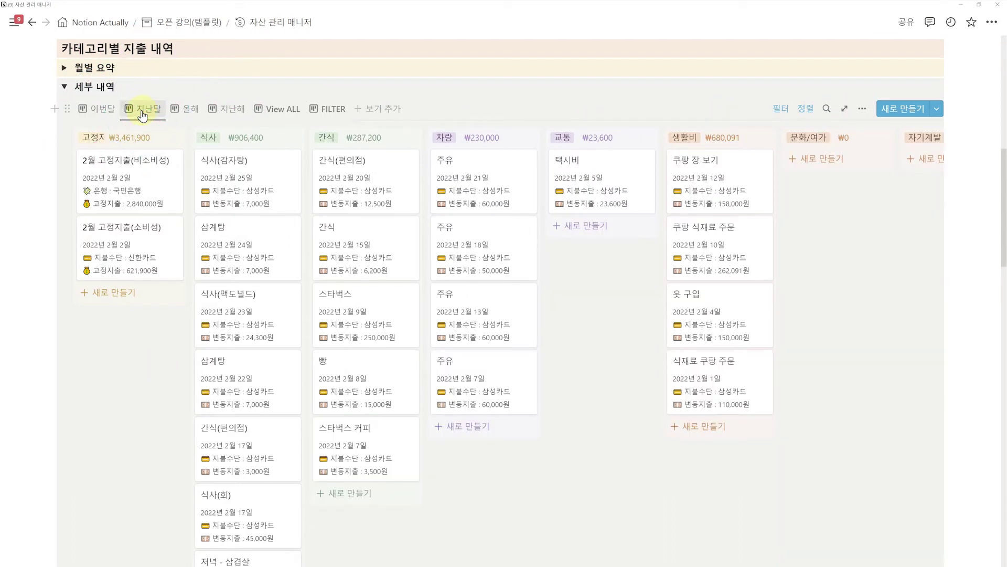
- Review the 올해 and FILTER views of the 세부 내역 board and inspect the filter rules of the 이번달 and 지난달 views
click(192, 111)
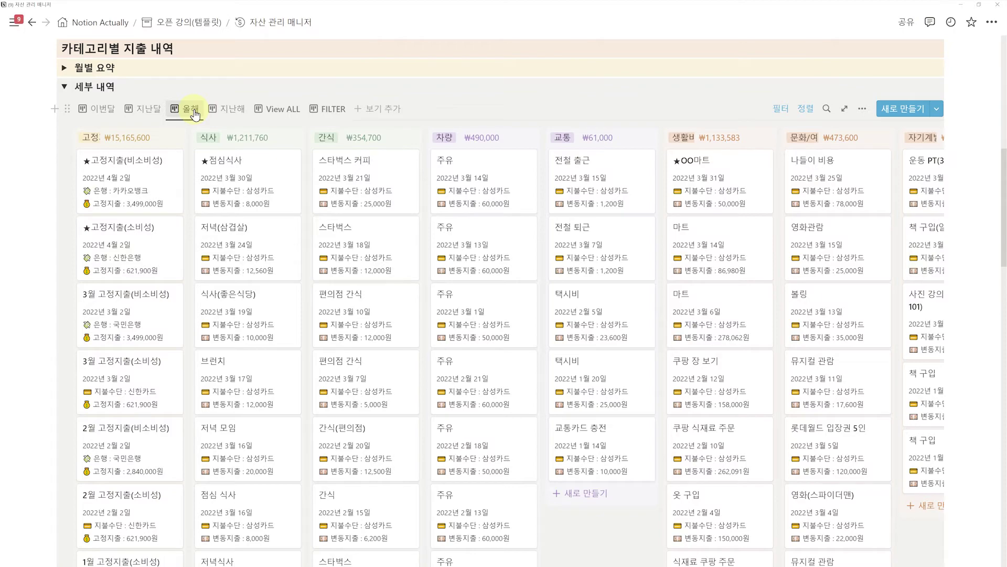
click(327, 109)
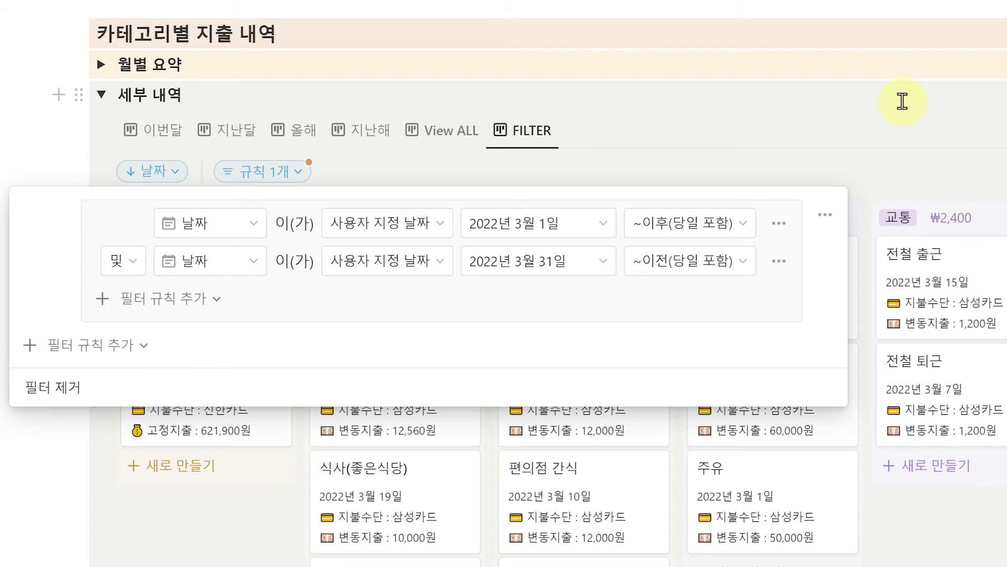
click(155, 130)
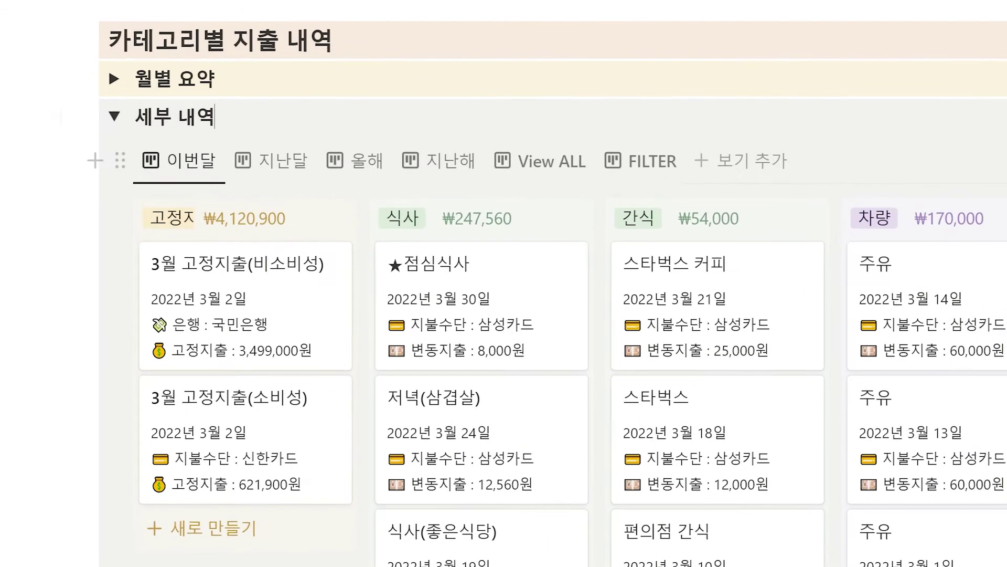
click(440, 212)
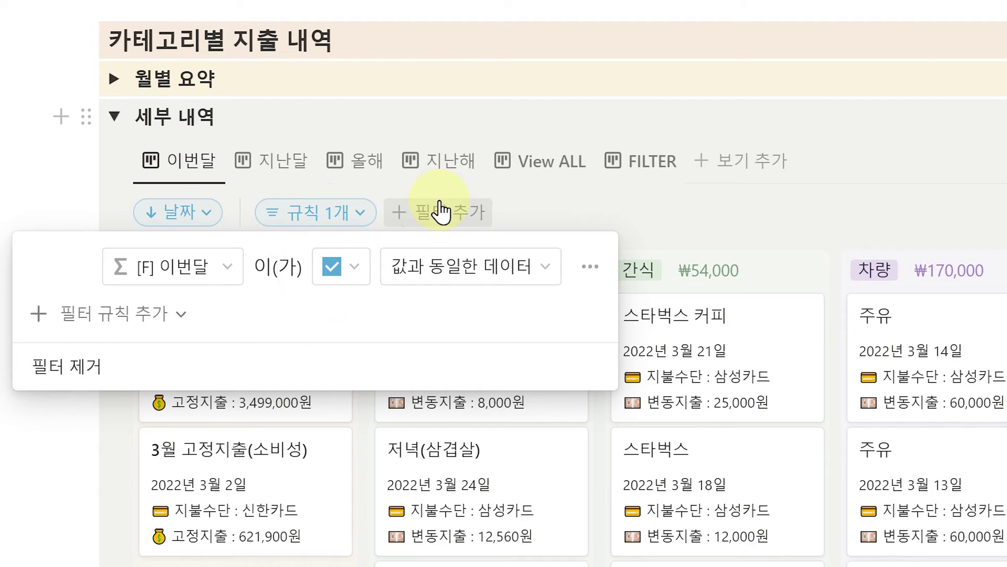
click(273, 171)
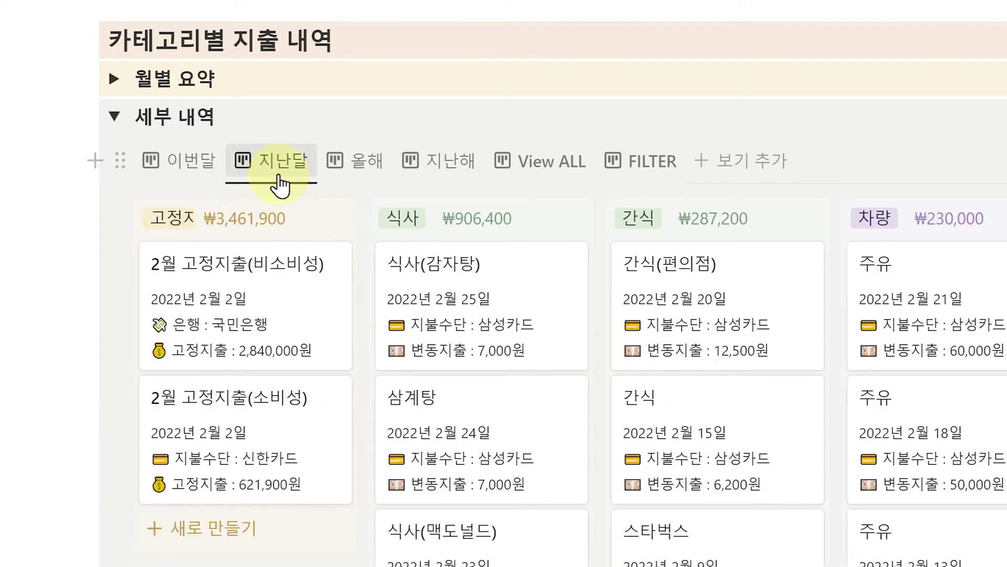
click(329, 211)
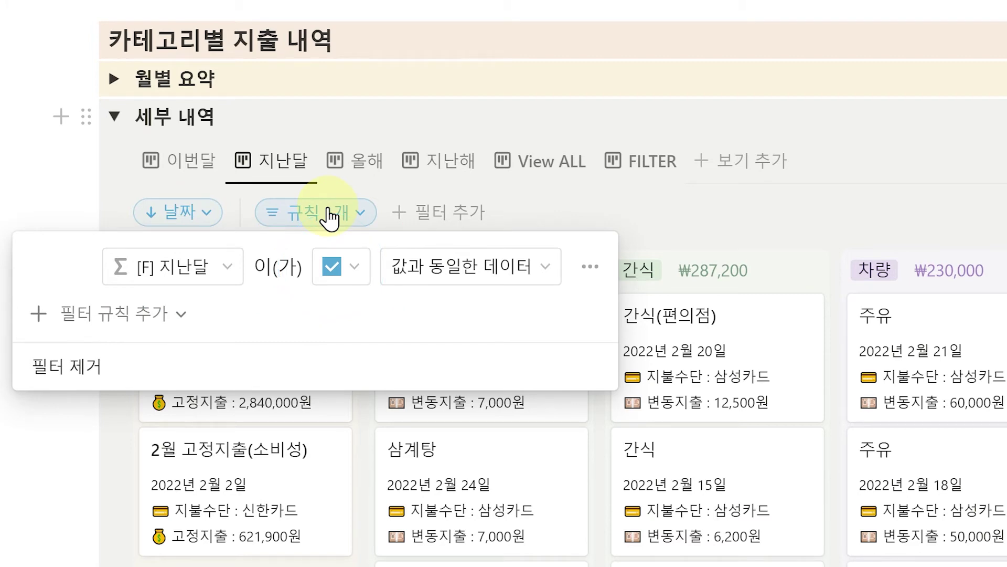
click(290, 178)
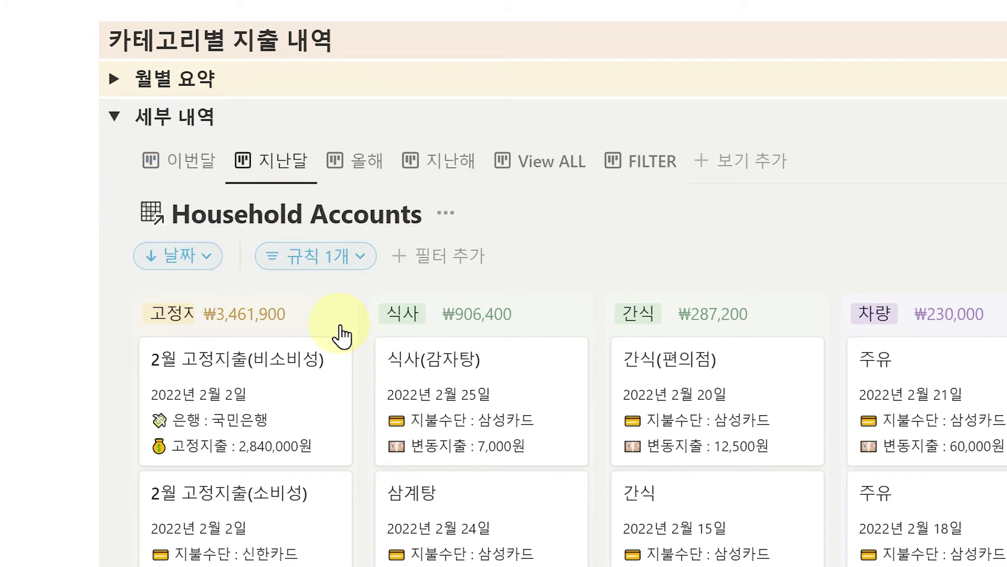
- Open the Household Accounts database to examine its [F] period formula columns, and check the 이번달 view's filter rule back on the board
click(330, 216)
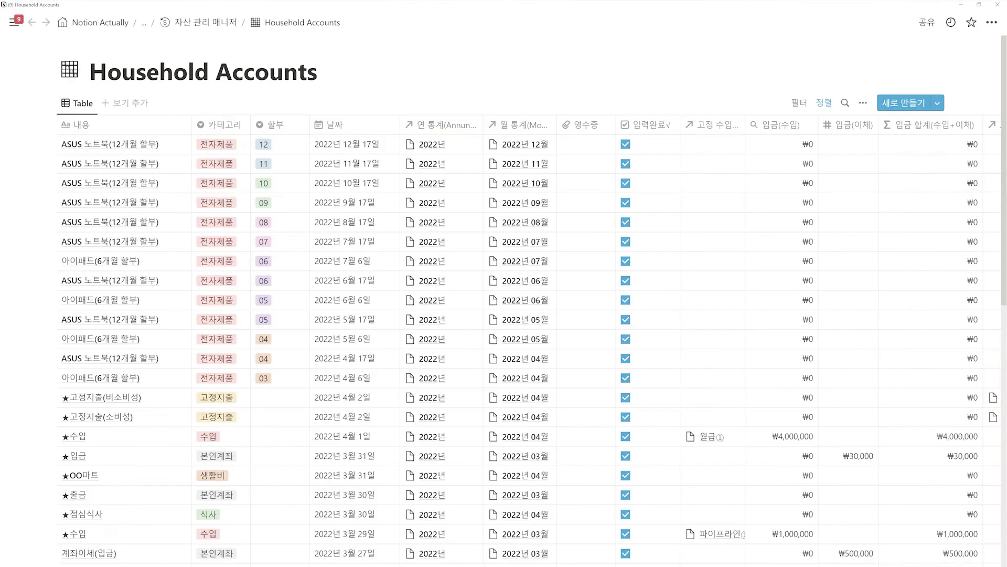
scroll(504, 341, right, 20)
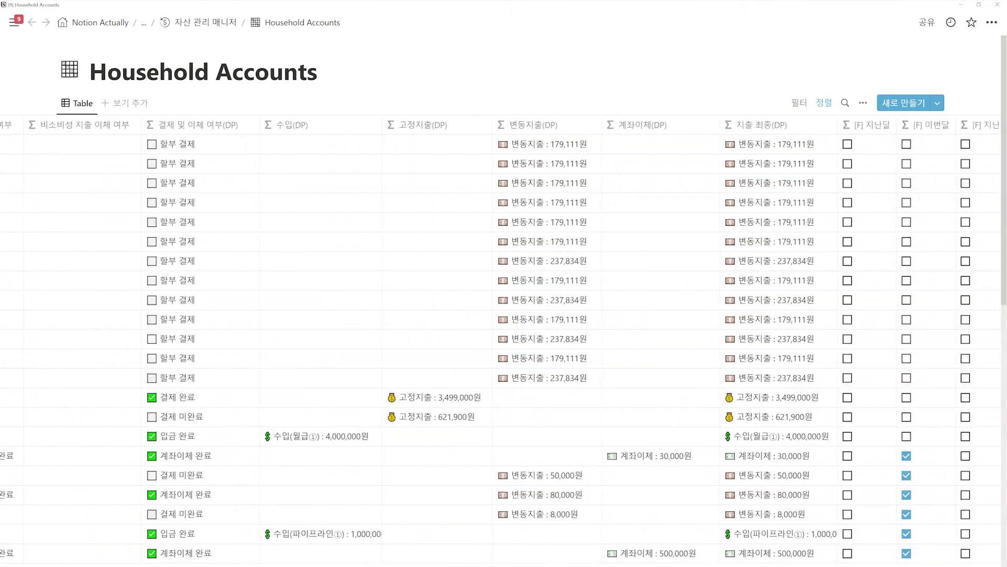
scroll(504, 341, right, 5)
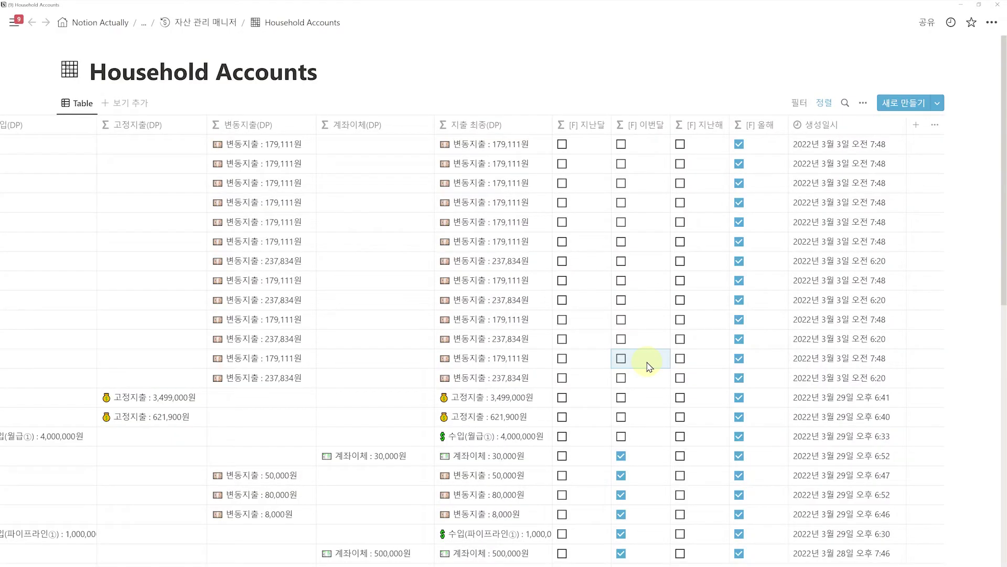
drag(999, 92, 1004, 336)
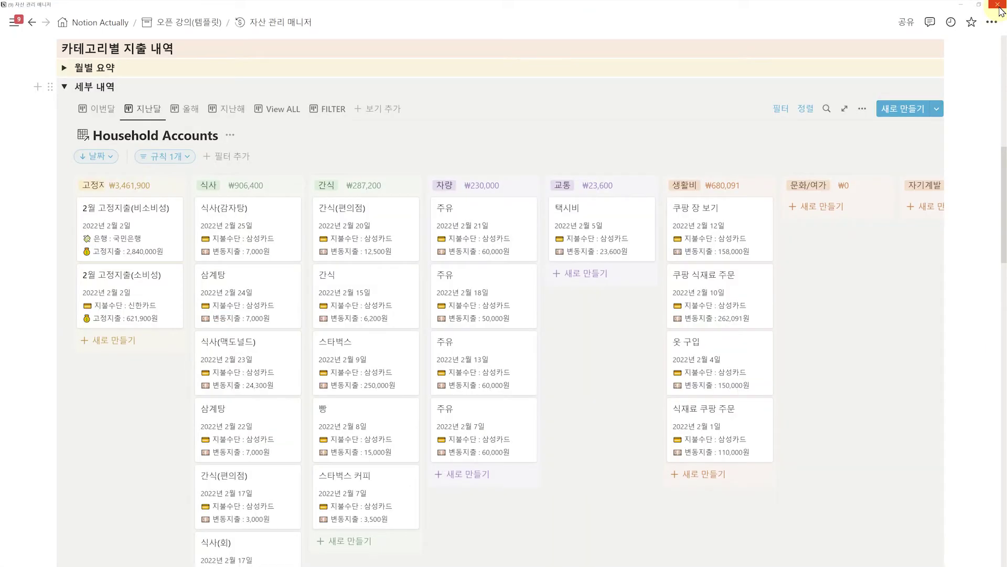
click(155, 158)
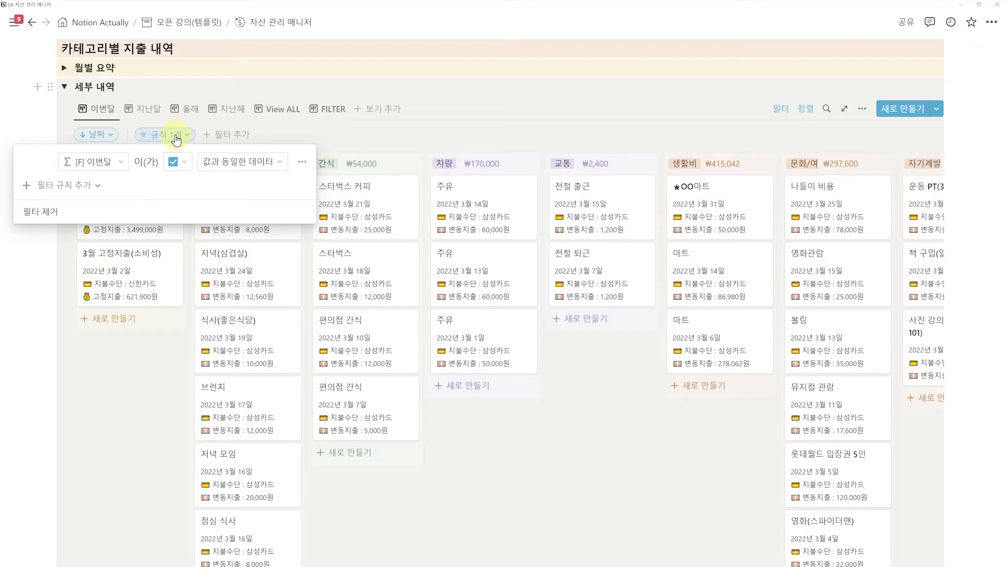
click(153, 86)
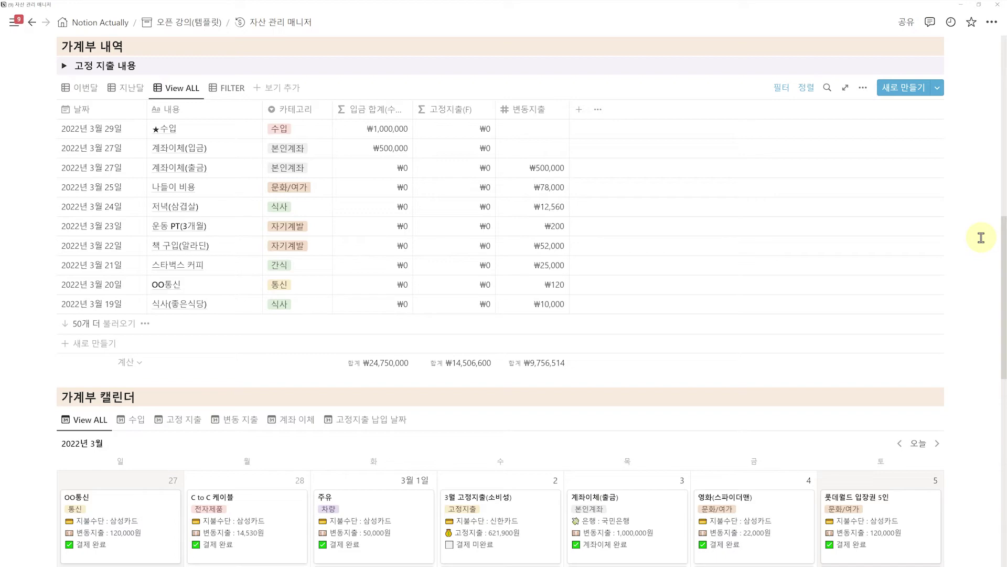
- Expand 고정 지출 내용 under 가계부 내역 and review its 비소비성지출 and 소비성지출 views
click(64, 65)
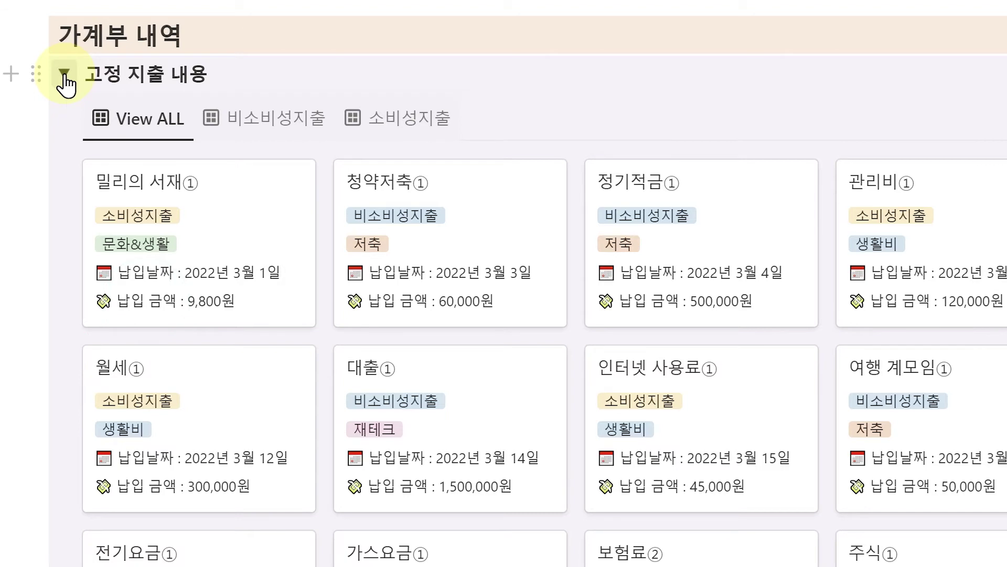
click(240, 126)
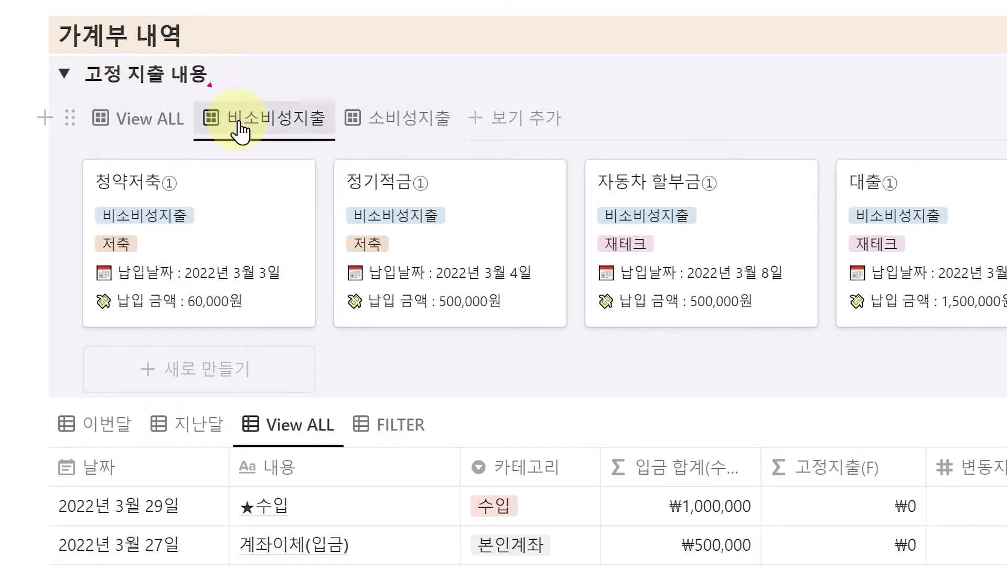
click(396, 137)
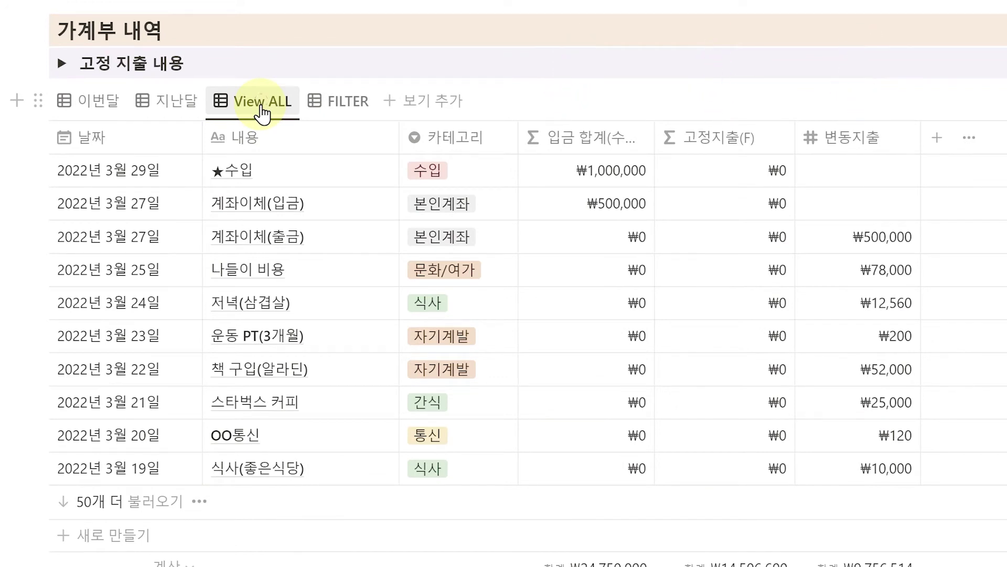
- Show the 가계부 내역 table in the View ALL and 이번달 views and load 50 more rows for 이번달
click(260, 105)
click(100, 103)
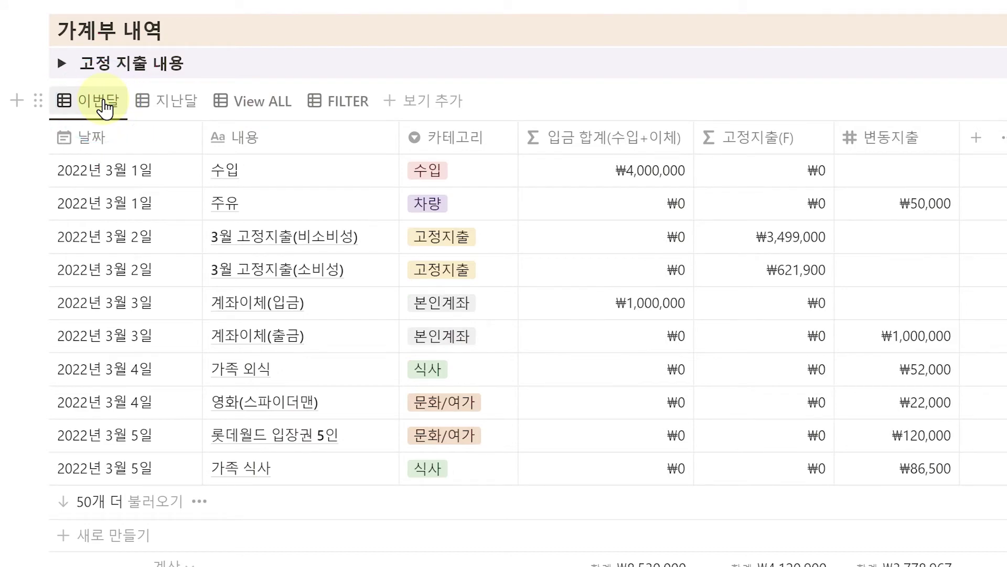
click(94, 501)
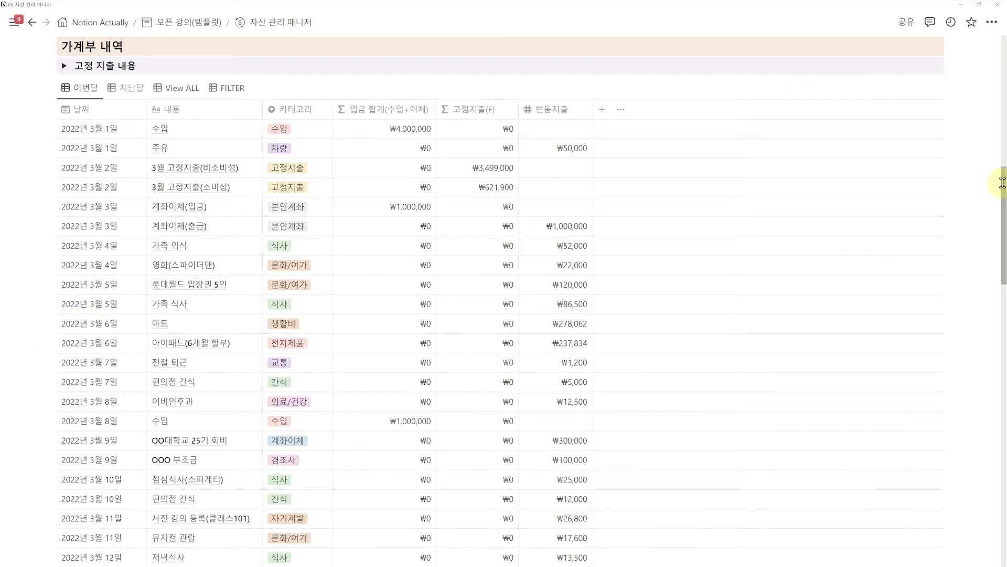
- Review the 가계부 캘린더 in its 수입, 고정 지출, 변동 지출, 계좌 이체 and 고정지출 납입 날짜 views
drag(1002, 180, 1004, 321)
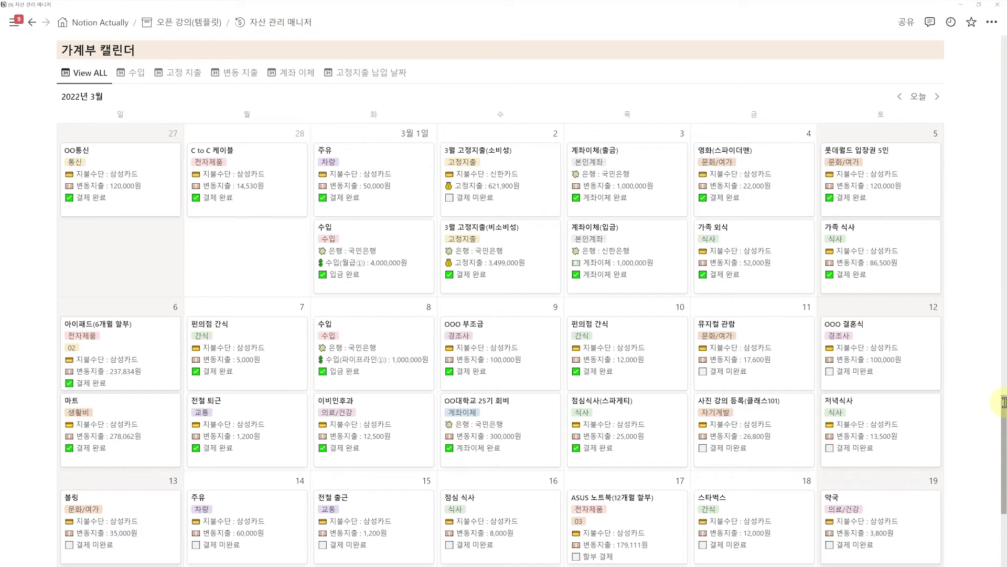
click(137, 76)
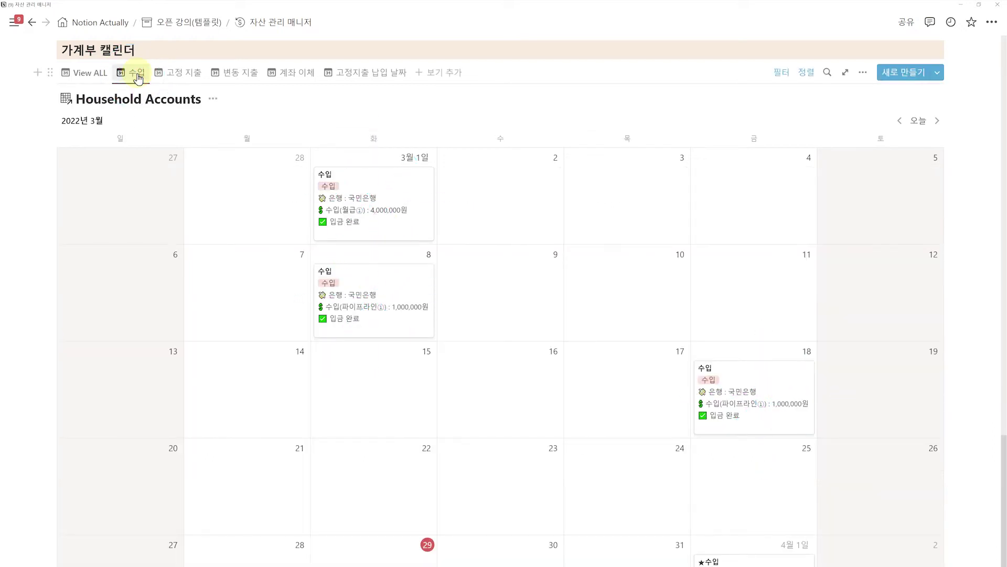
click(180, 74)
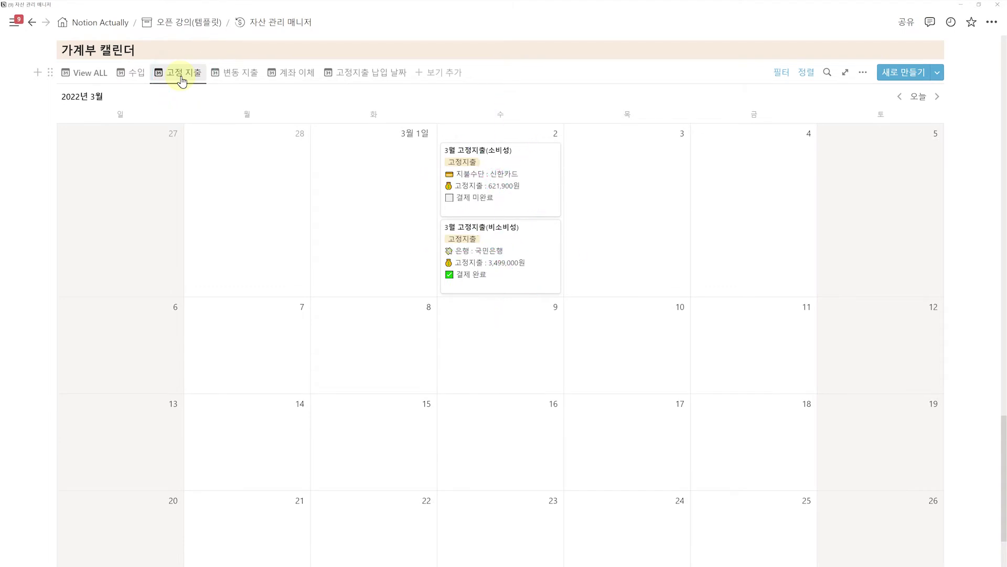
click(237, 73)
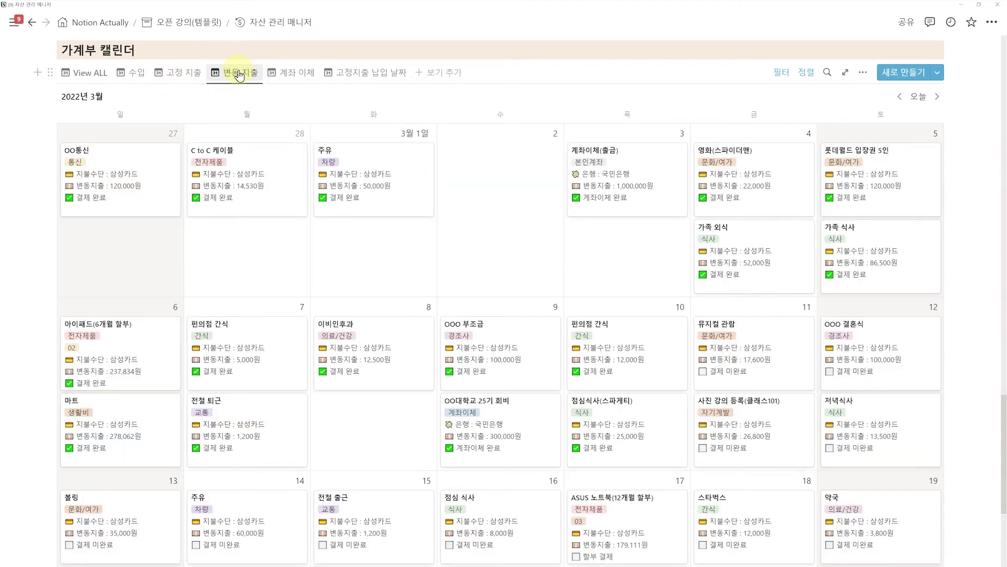
click(294, 74)
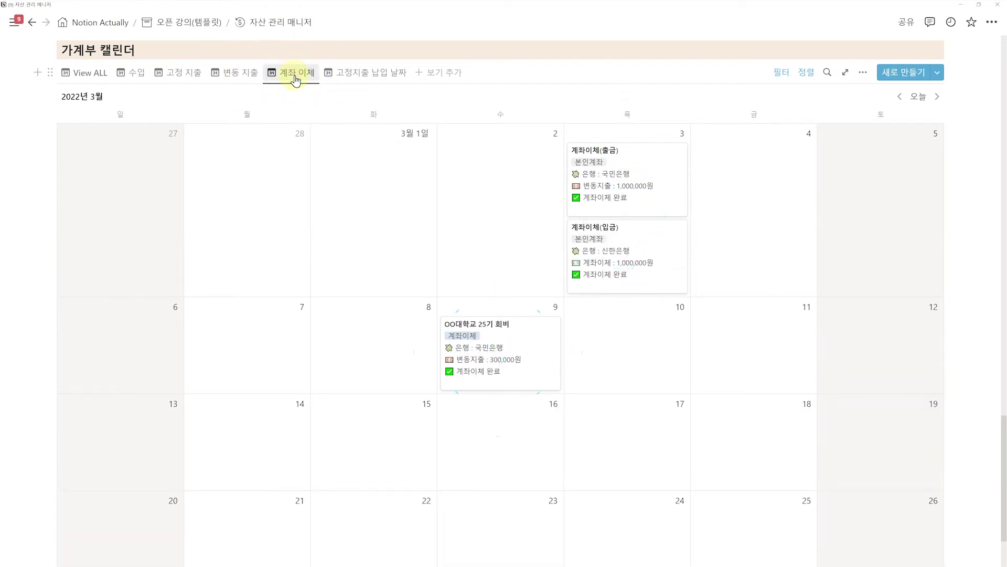
click(371, 75)
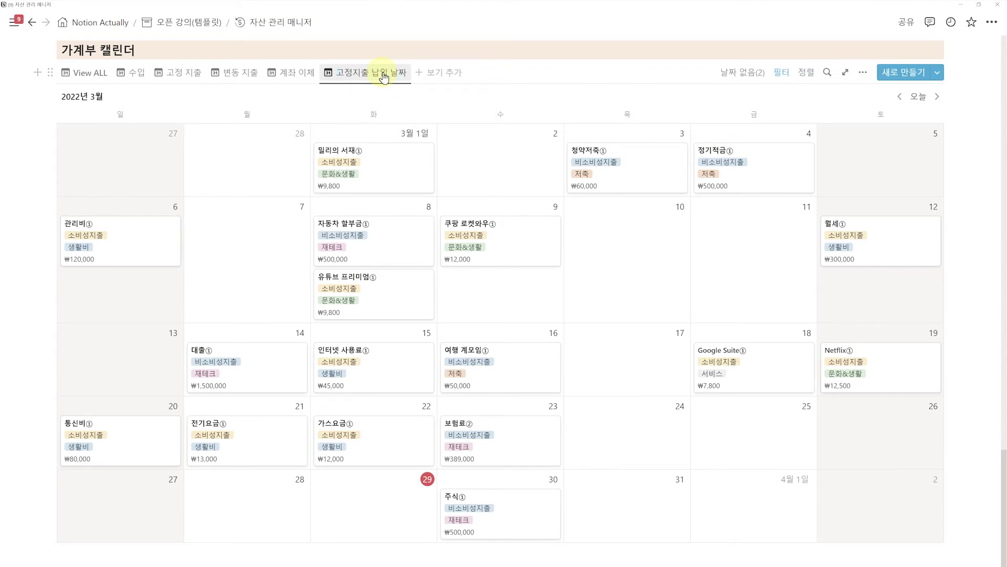
- In the calendar's View ALL view, move 뮤지컬 관람 to March 10 and 편의점 간식 to March 11
click(84, 73)
scroll(983, 404, down, 4)
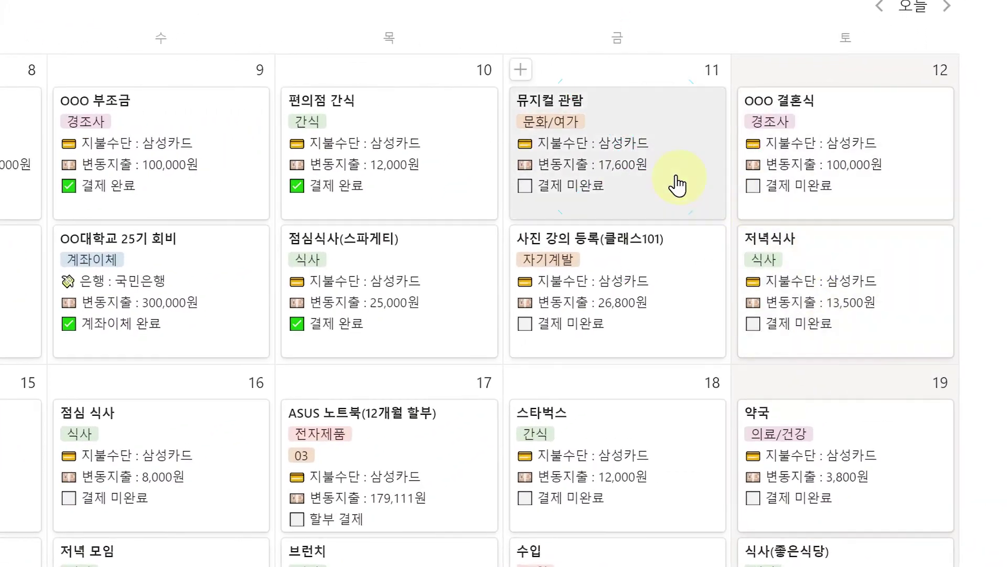
drag(668, 181, 432, 221)
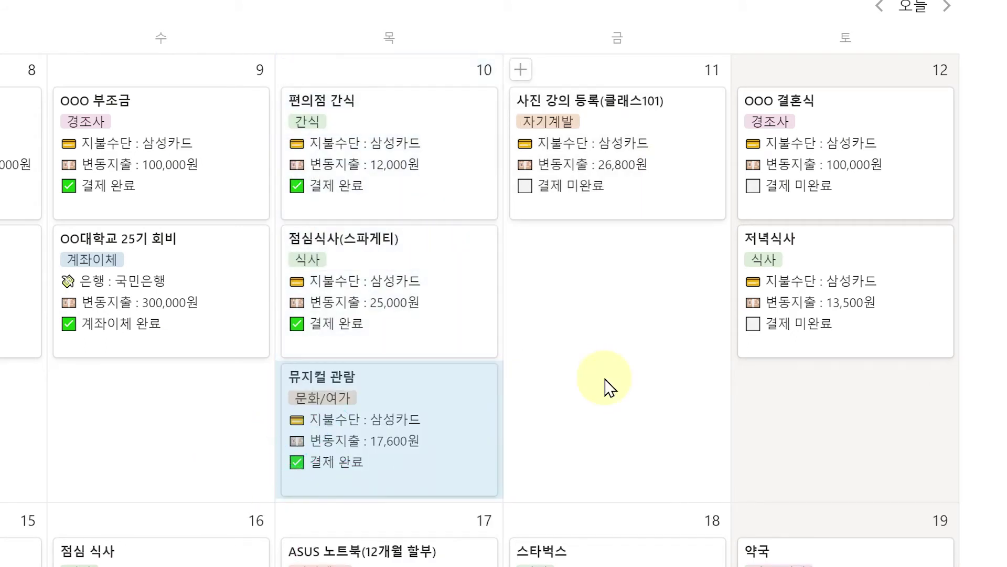
drag(431, 169, 664, 338)
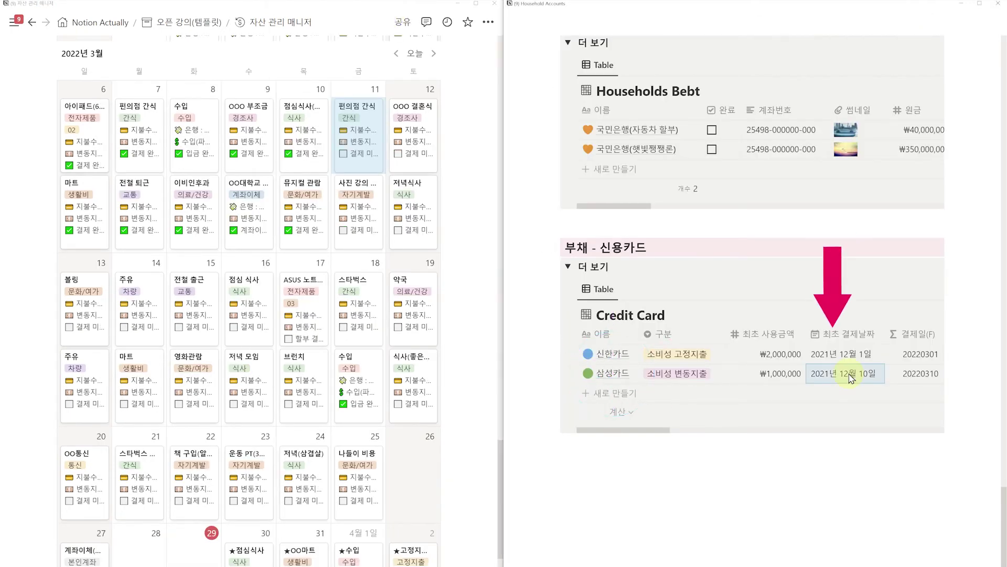
- Check the 최초 결제날짜 of 삼성카드 in the Credit Card table under 부채 - 신용카드
click(851, 377)
click(923, 181)
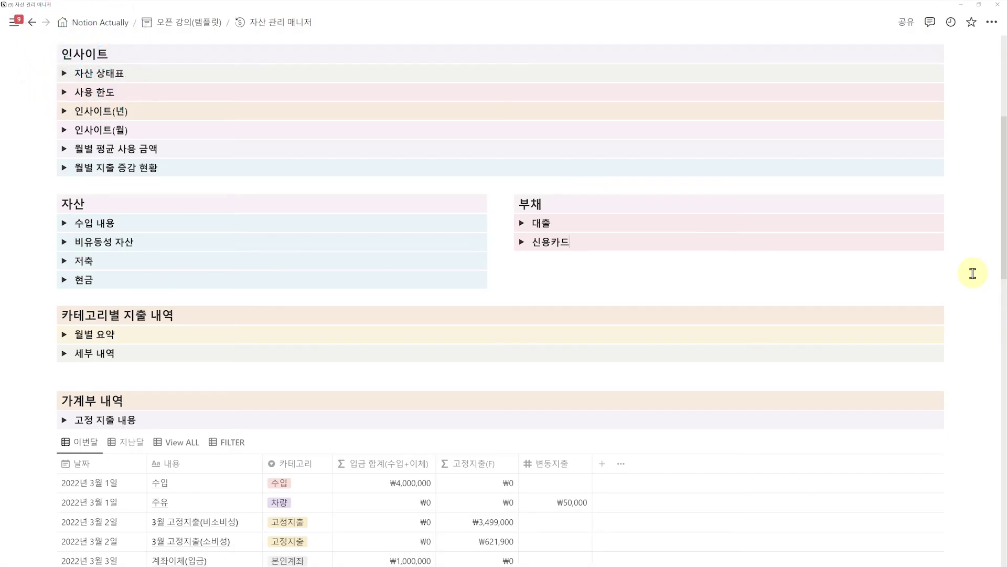
- Review the 자산 현황 card under 자산 상태표, collapse that section and expand 사용 한도
click(64, 76)
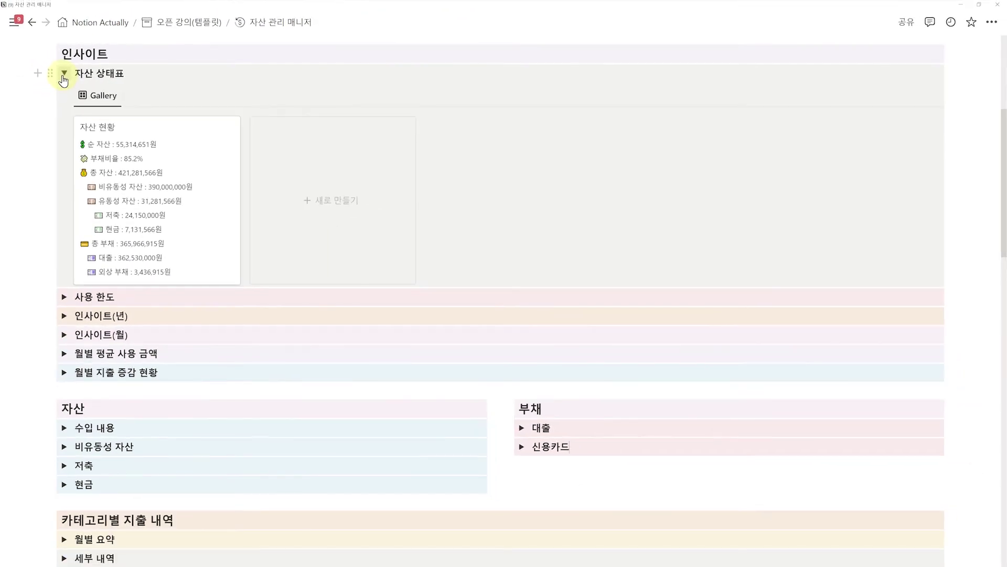
click(63, 75)
click(64, 93)
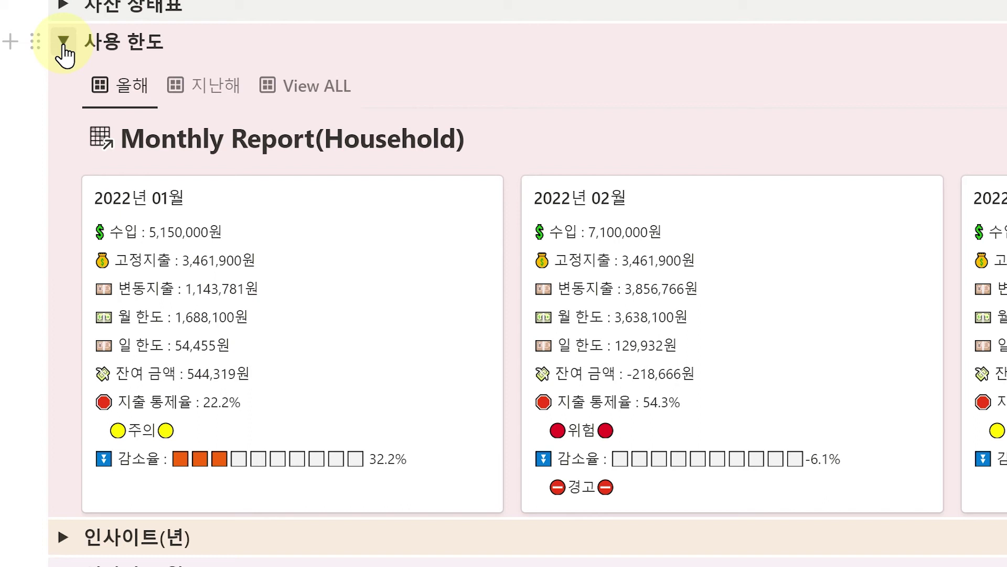
- Examine the 월 한도 and 잔여 금액 on the 2022년 03월 card of the Monthly Report(Household) gallery
click(616, 198)
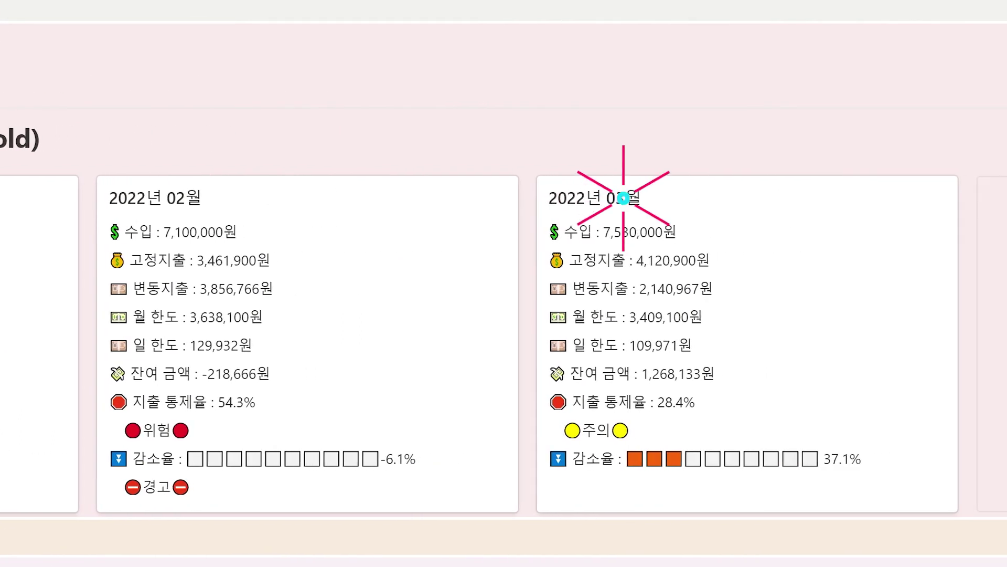
click(662, 317)
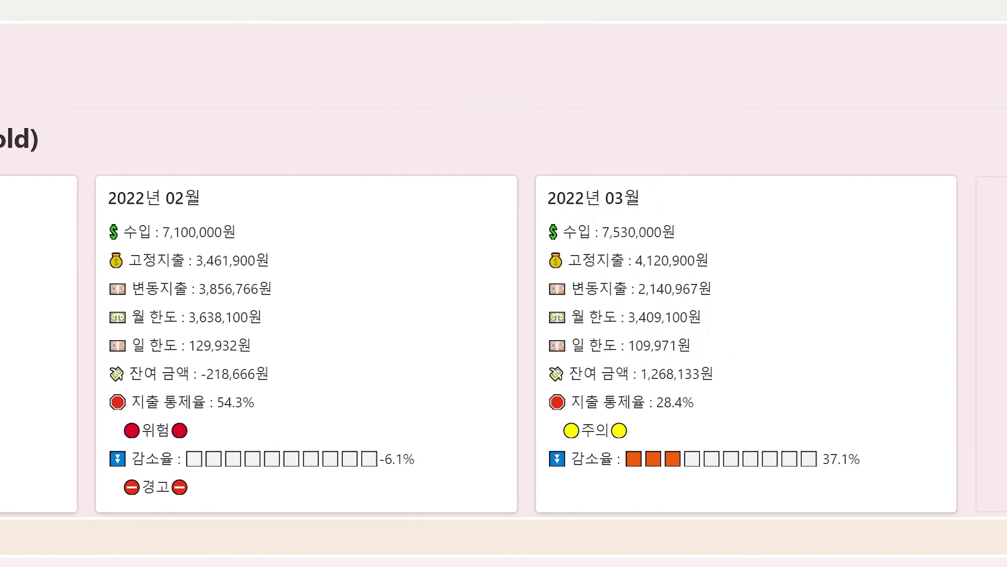
click(677, 372)
click(665, 317)
click(157, 487)
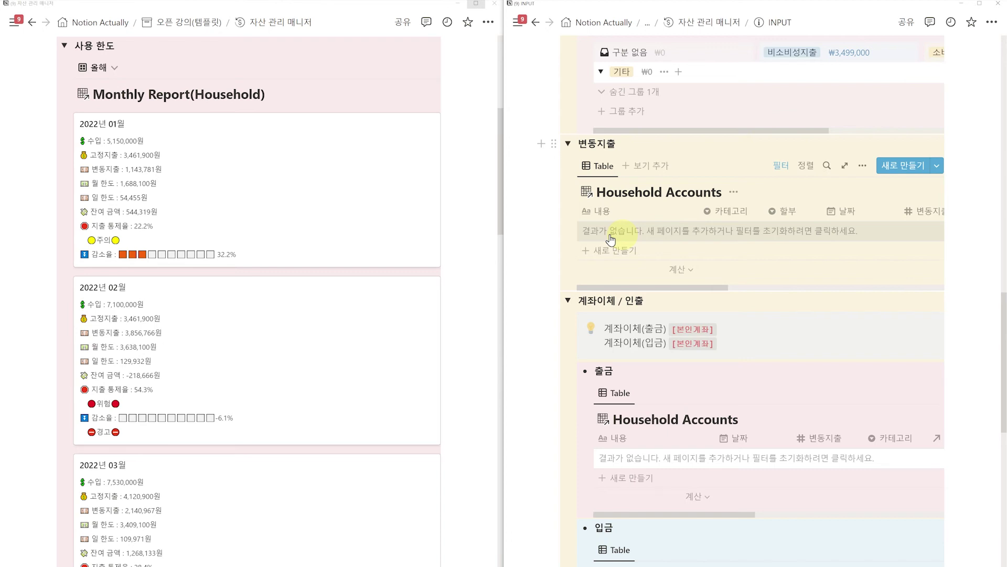
- Add a 노트북 record to the 변동지출 table with category 전자제품, date 2022년 3월 29일 and an amount of ₩500,000
click(610, 236)
text(노트북)
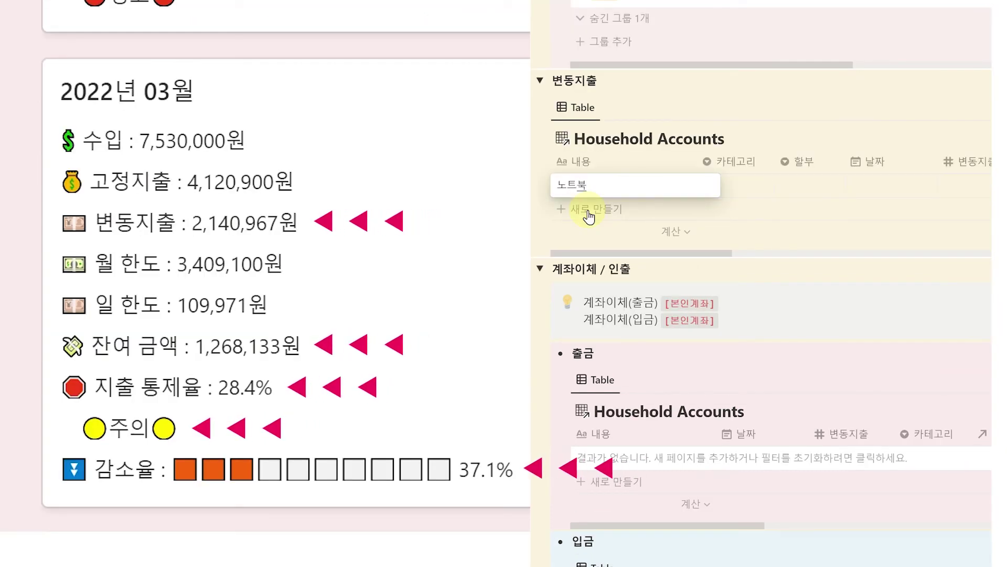
click(729, 185)
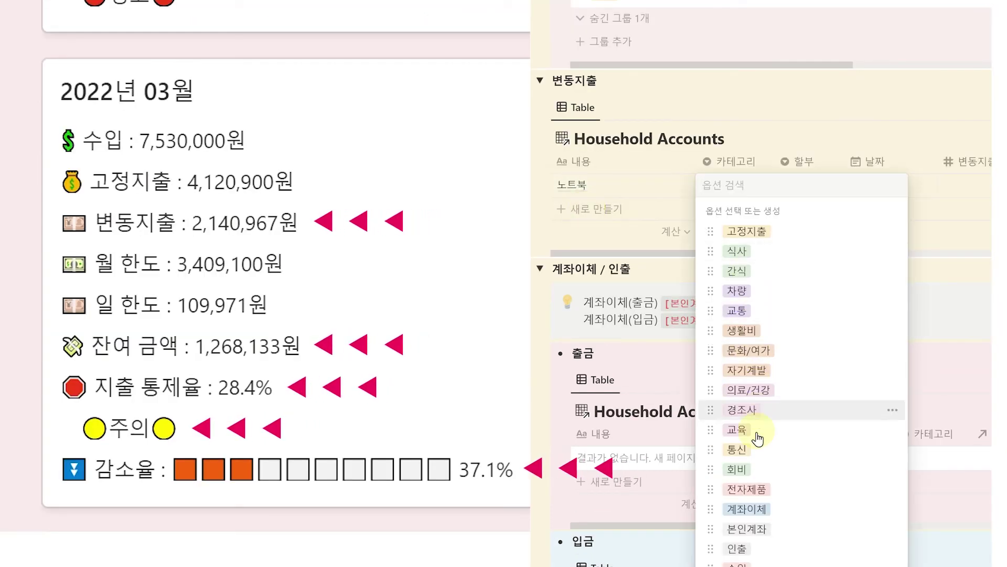
click(760, 490)
click(895, 194)
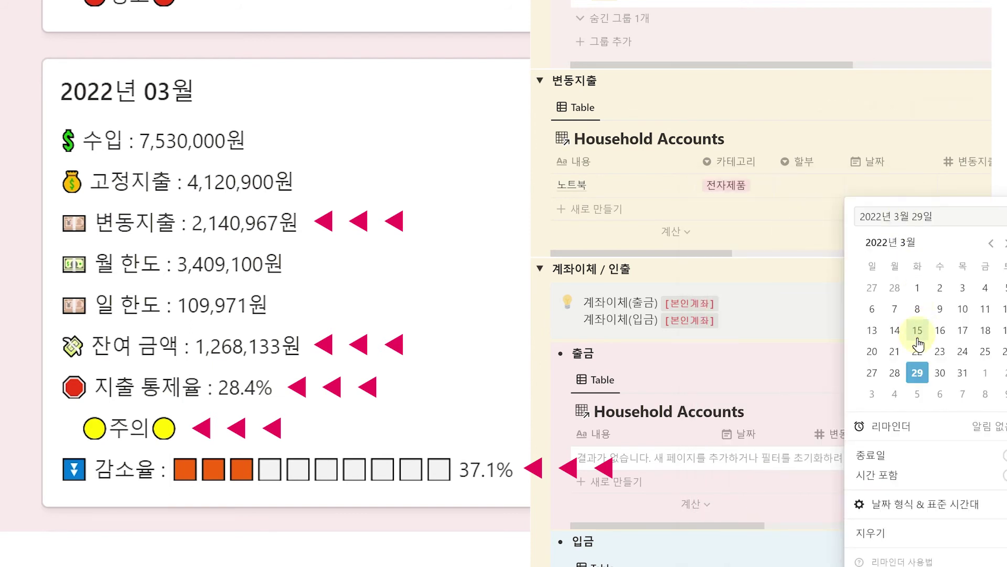
click(917, 373)
scroll(606, 188, right, 5)
click(605, 188)
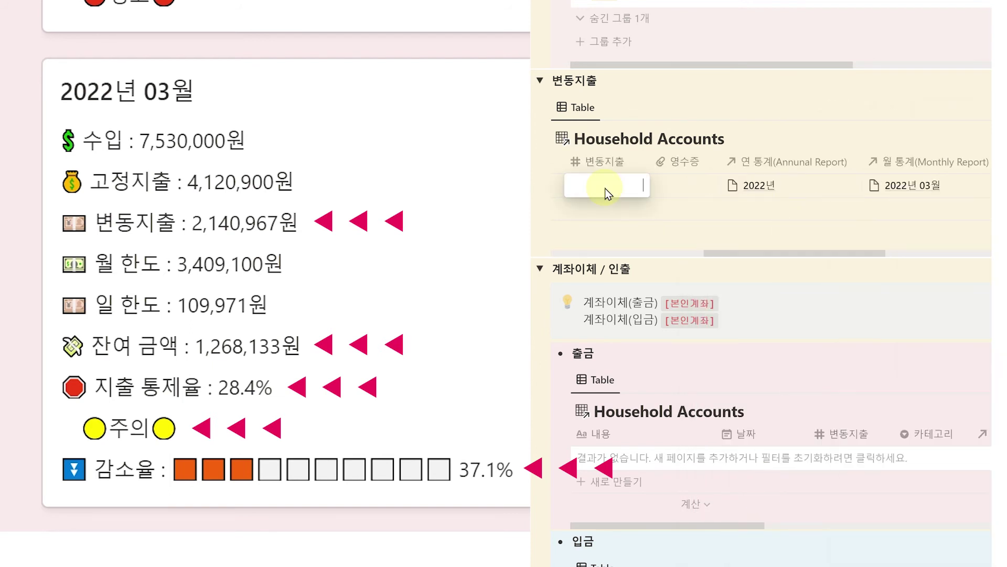
text(500000)
key(Return)
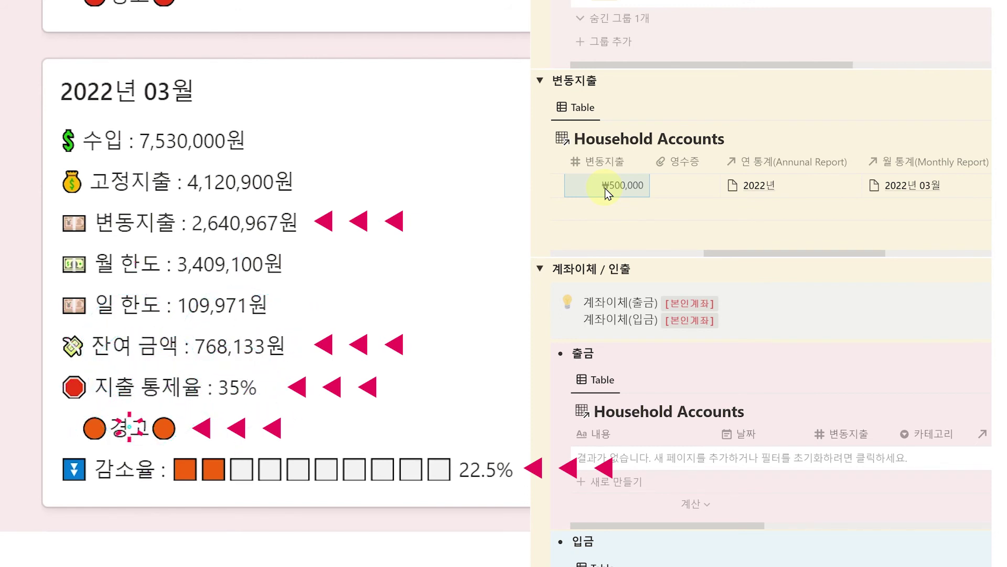
- Set the 노트북 record's 변동지출 amount to ₩1,200,000
click(606, 187)
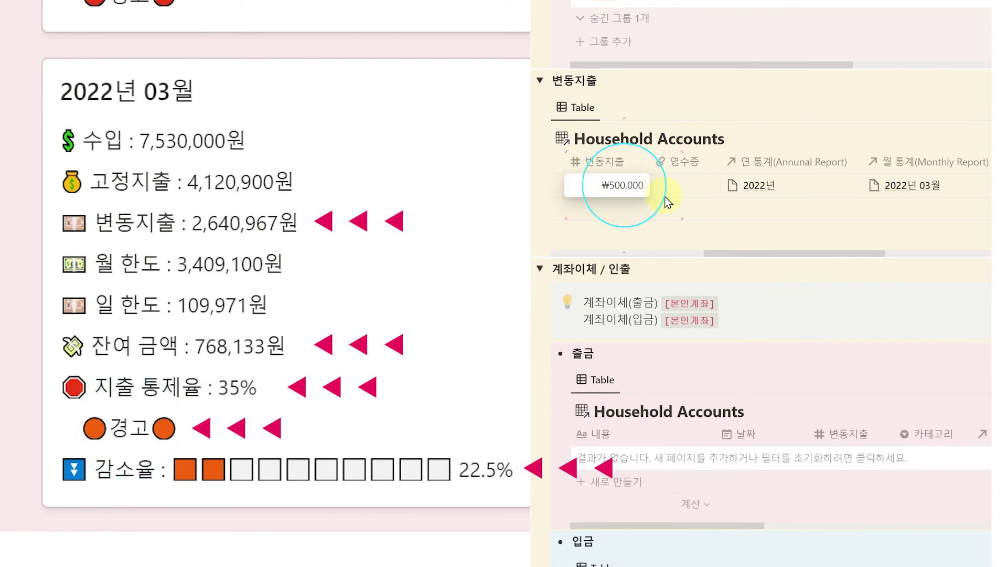
key(ctrl+a)
text(1200000)
key(Return)
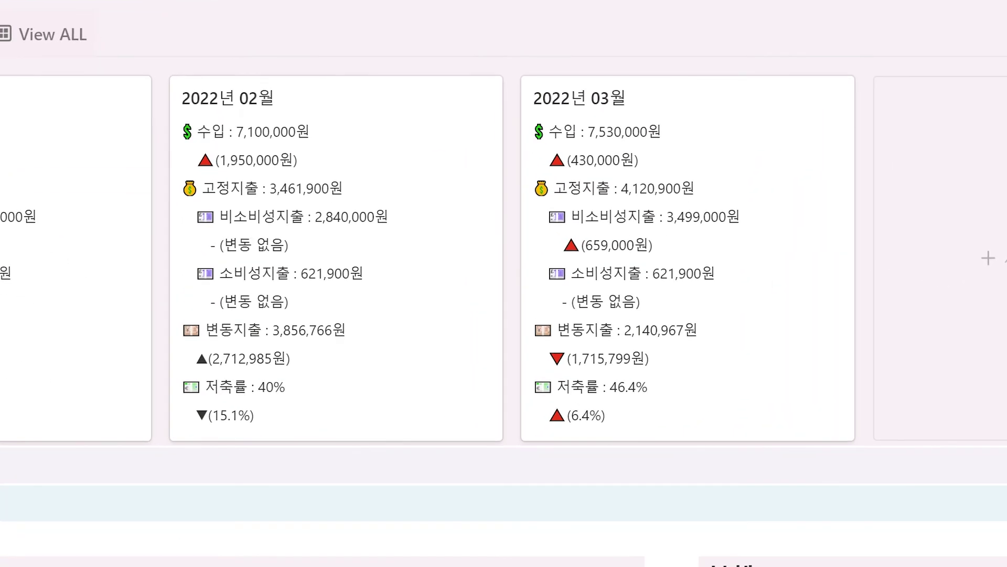
- Compare the 수입, 변동지출, 저축률 and 비소비성지출 changes on the 2022년 02월 and 2022년 03월 cards
click(203, 131)
click(247, 153)
click(239, 357)
click(227, 387)
click(268, 386)
click(226, 416)
click(226, 415)
click(578, 416)
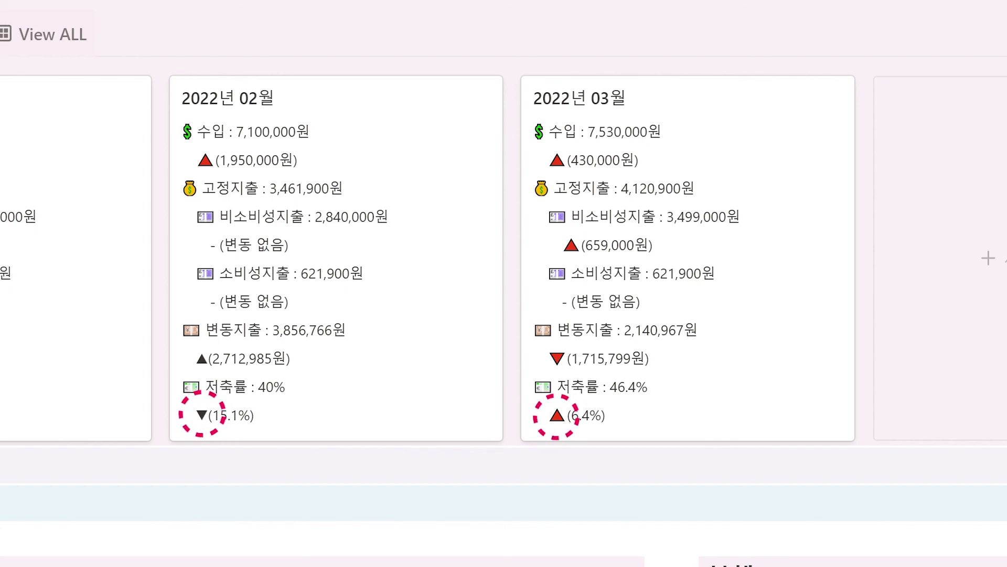
click(613, 216)
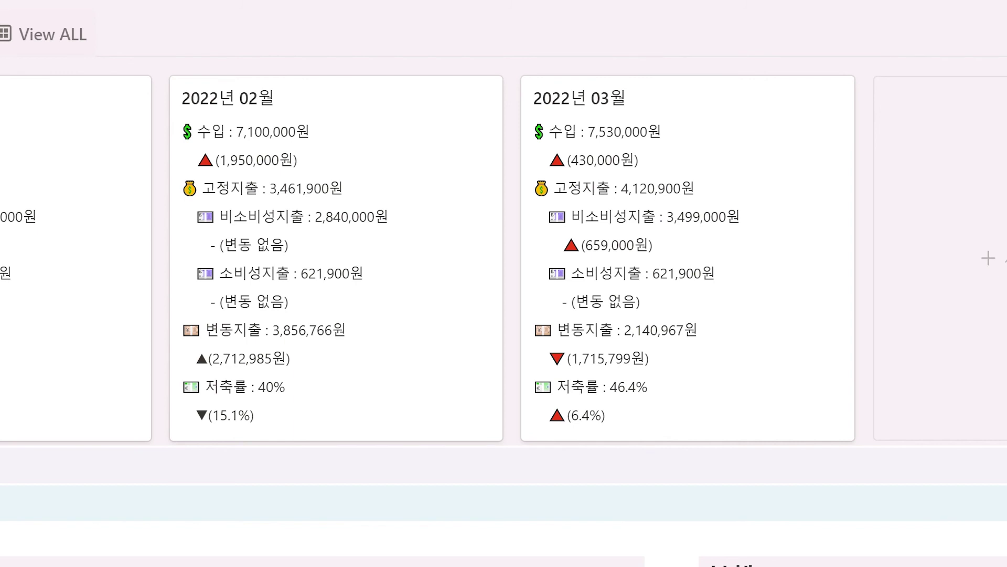
click(609, 245)
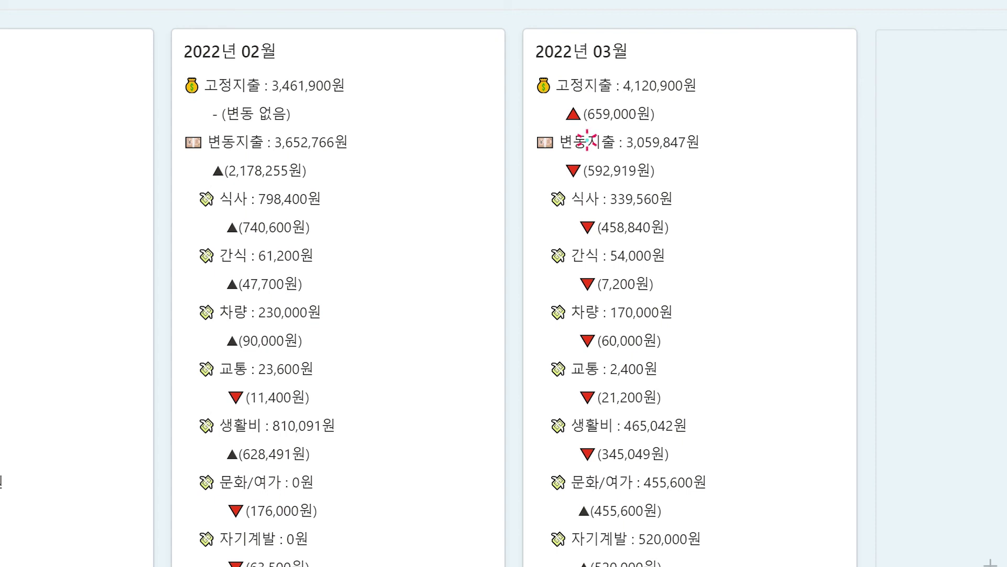
- Examine the month-over-month changes in 변동지출, 식사, 문화/여가 and 경조사 on the 2022년 03월 category spending card
click(610, 168)
click(583, 198)
click(625, 228)
click(640, 200)
scroll(602, 132, down, 7)
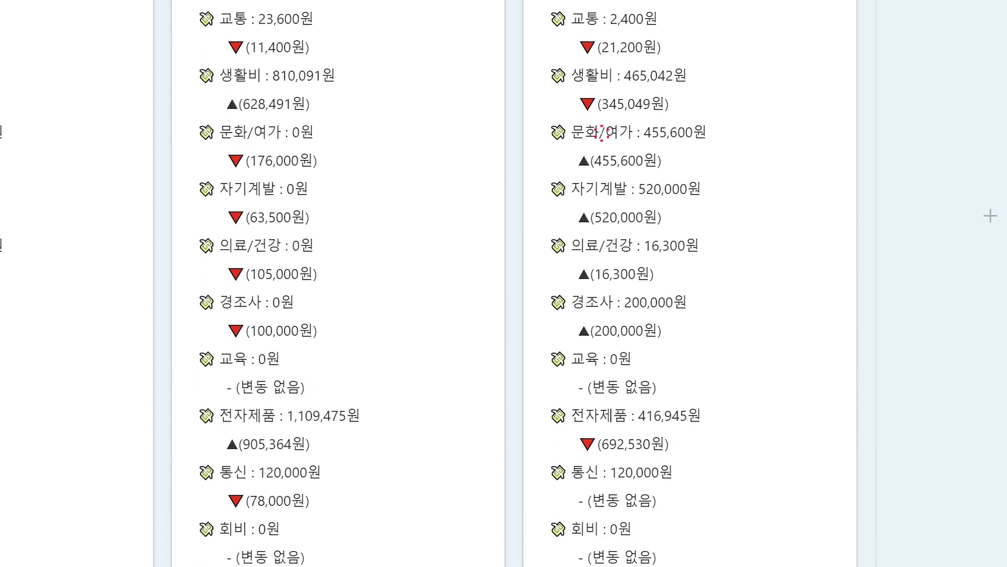
click(602, 132)
click(620, 164)
click(593, 303)
click(622, 331)
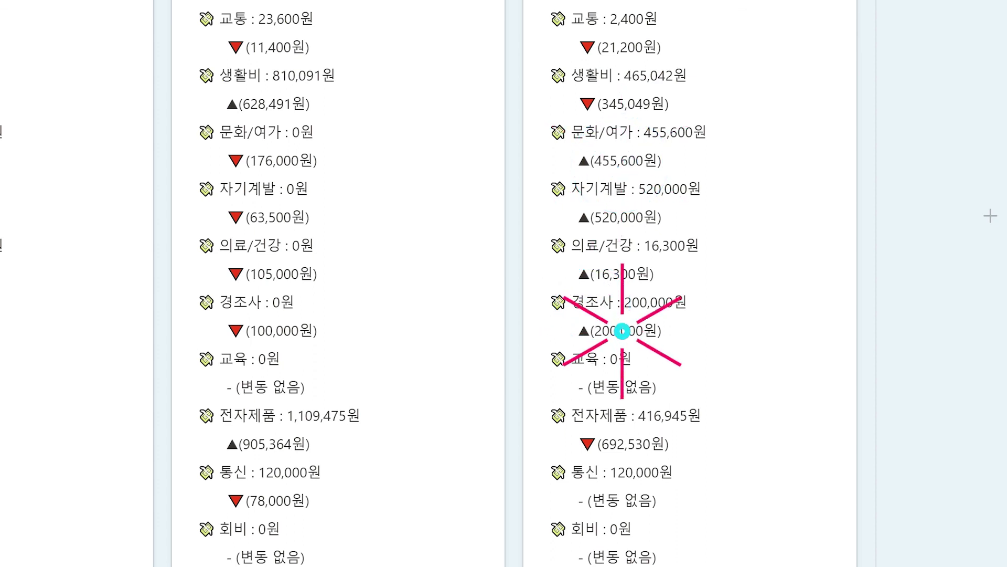